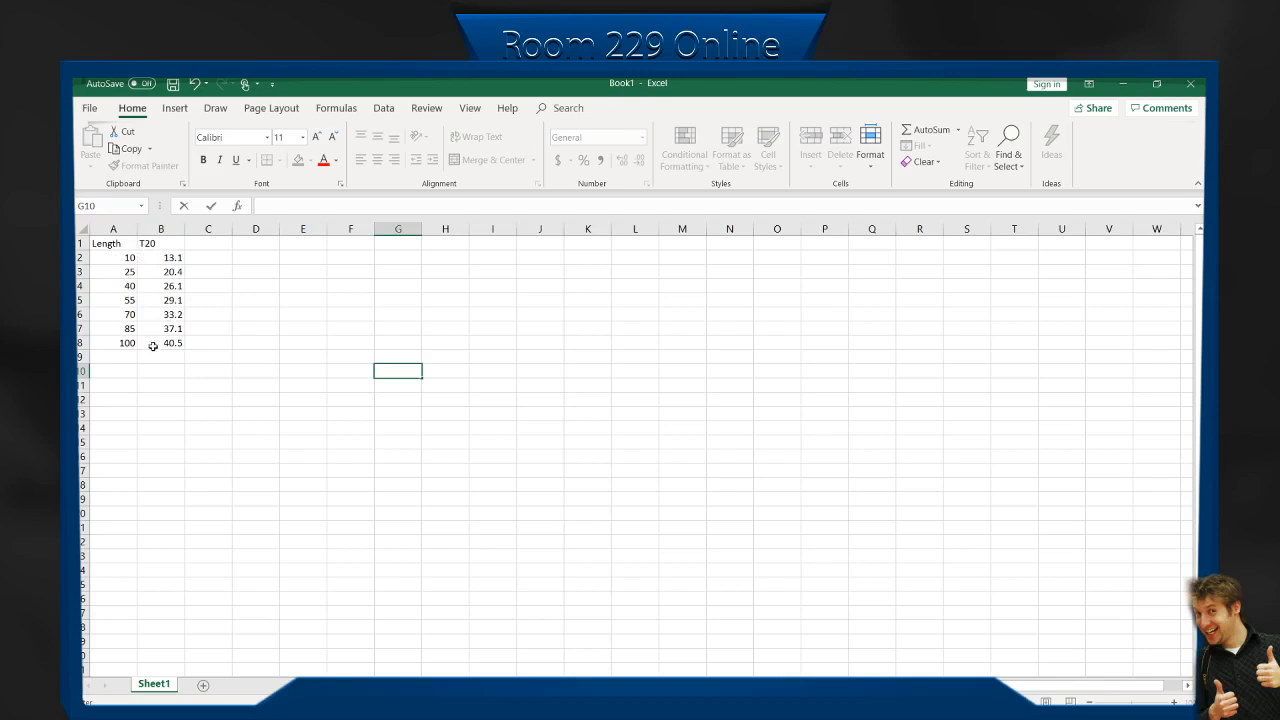
# Insert a blank column between Length and T20 and give it the header L_m.
pyautogui.rightClick(160, 228)
pyautogui.click(203, 341)
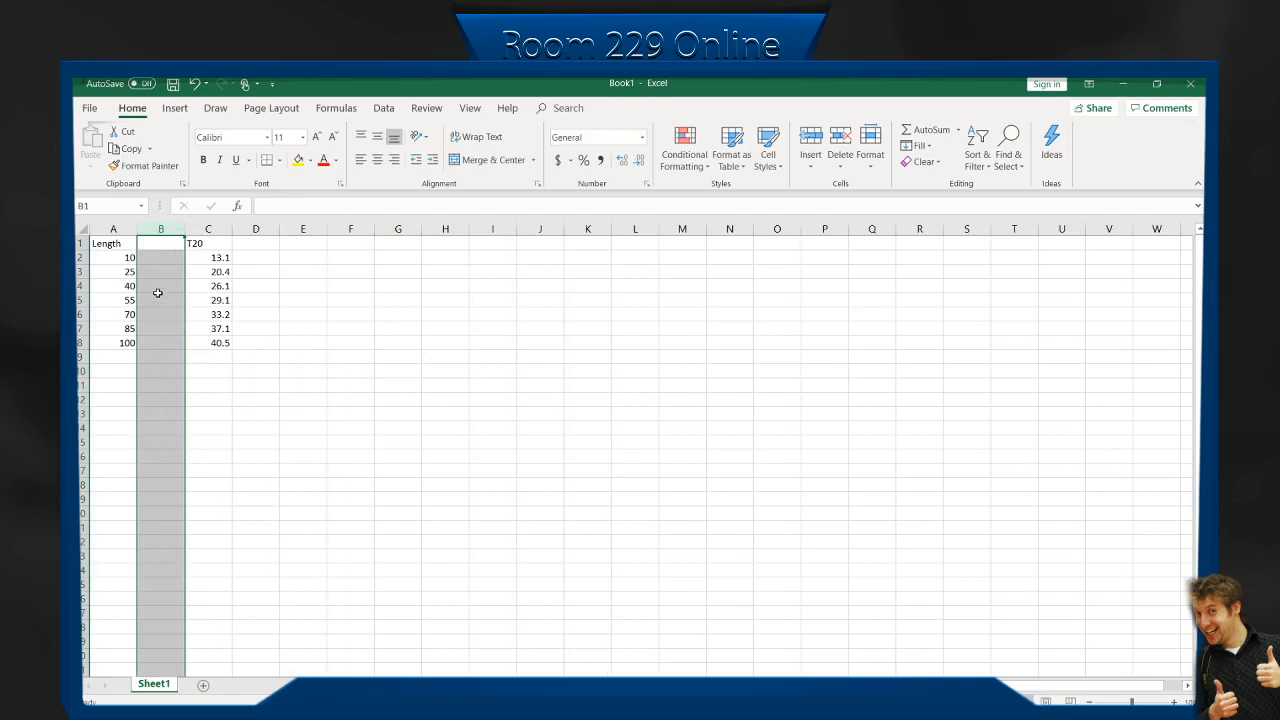
pyautogui.click(159, 261)
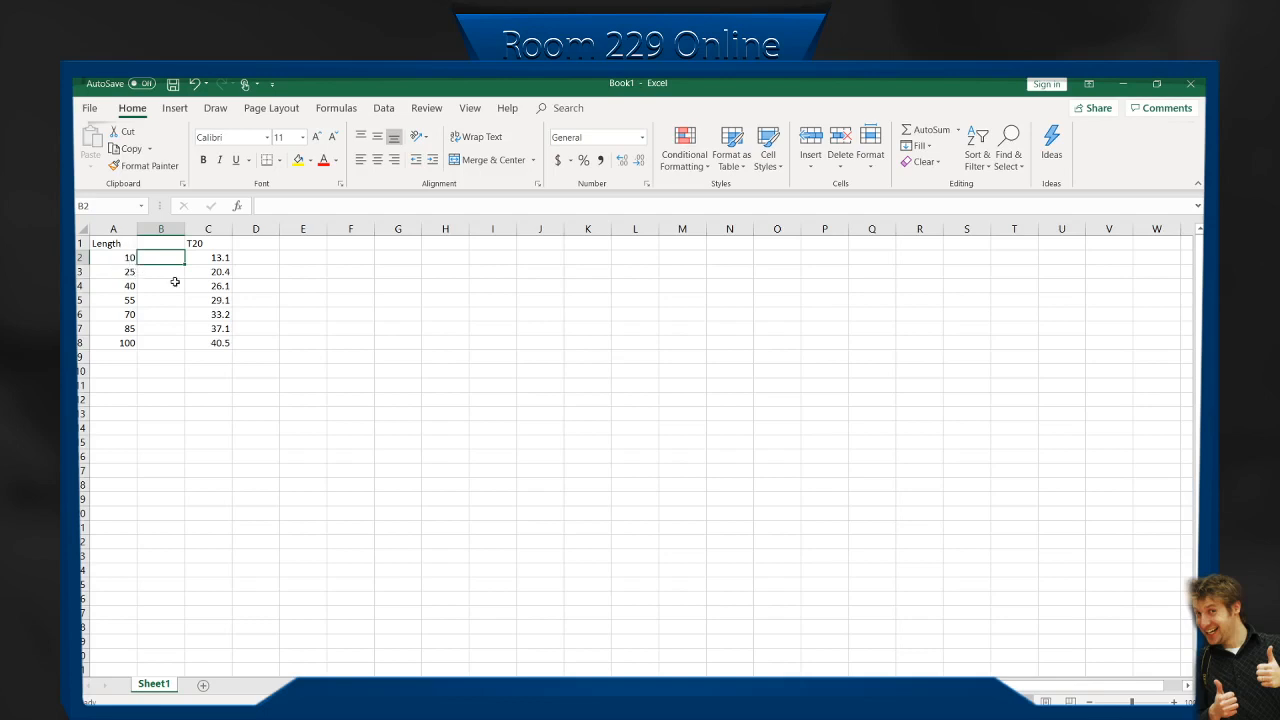
pyautogui.click(160, 244)
pyautogui.write('L')
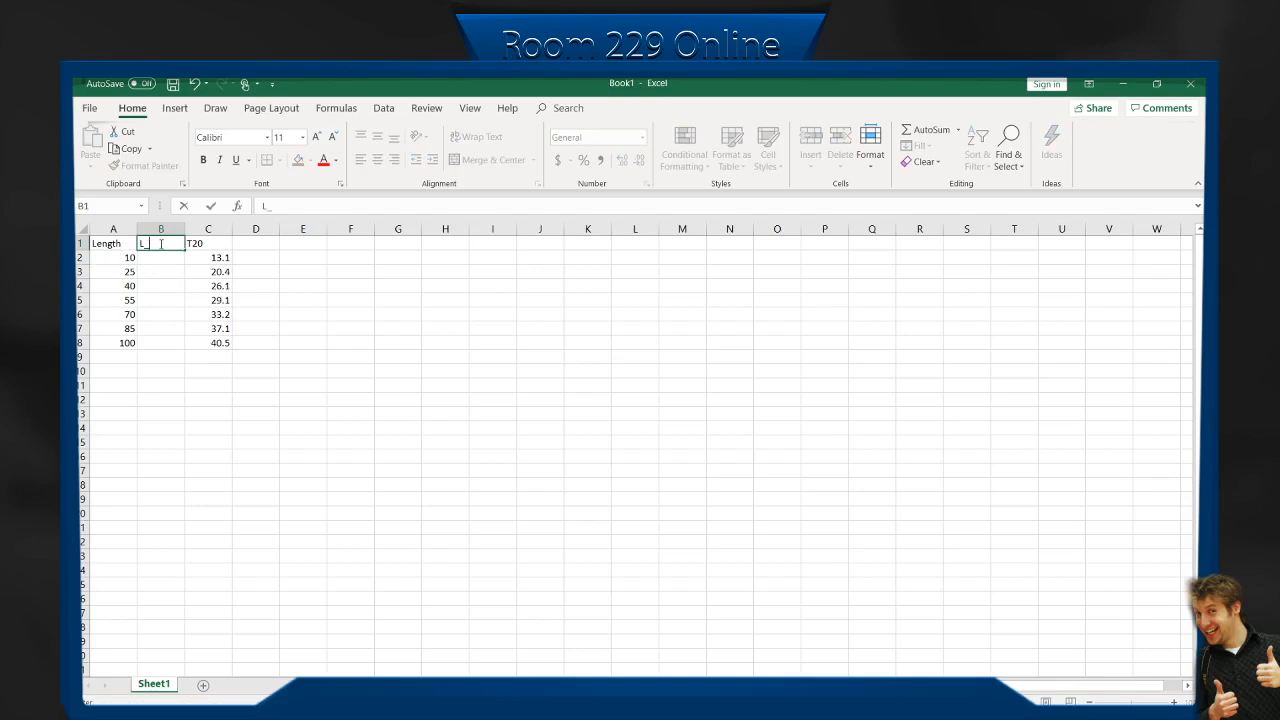
pyautogui.write('_m')
# Convert the first length to metres in B2 with =A2/100 and fill the formula down to B8.
pyautogui.click(162, 258)
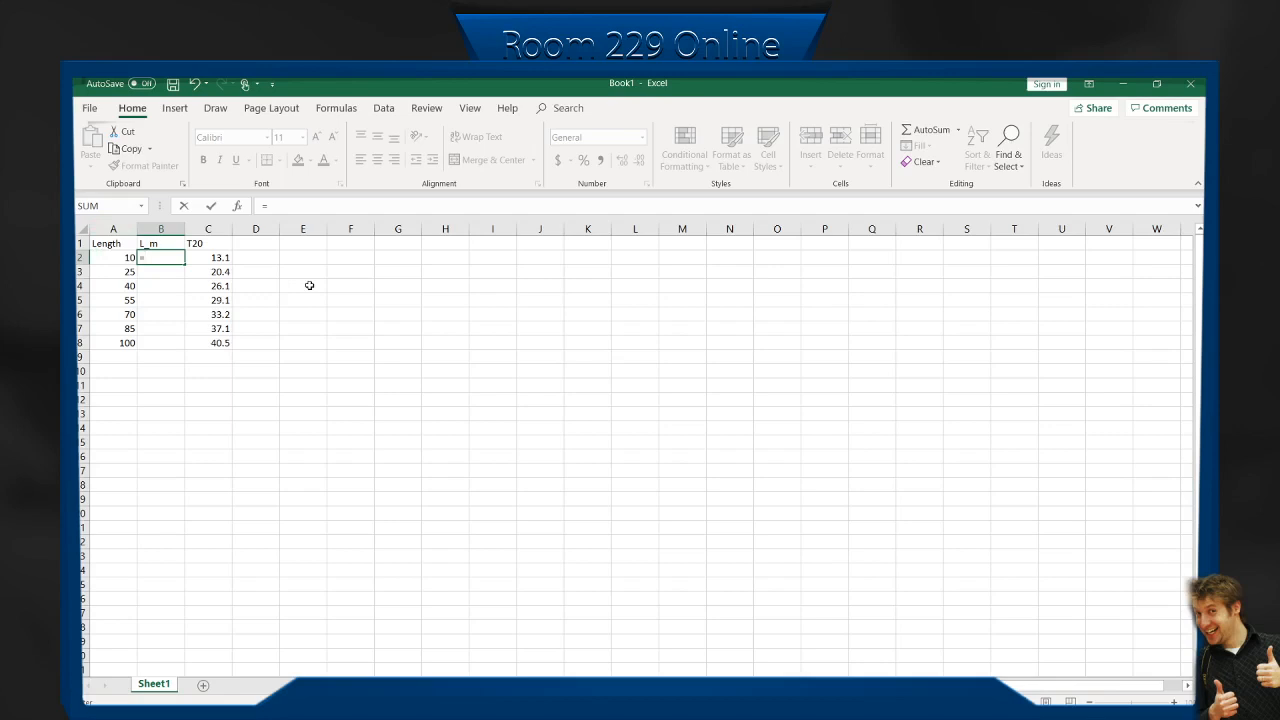
pyautogui.press('Left')
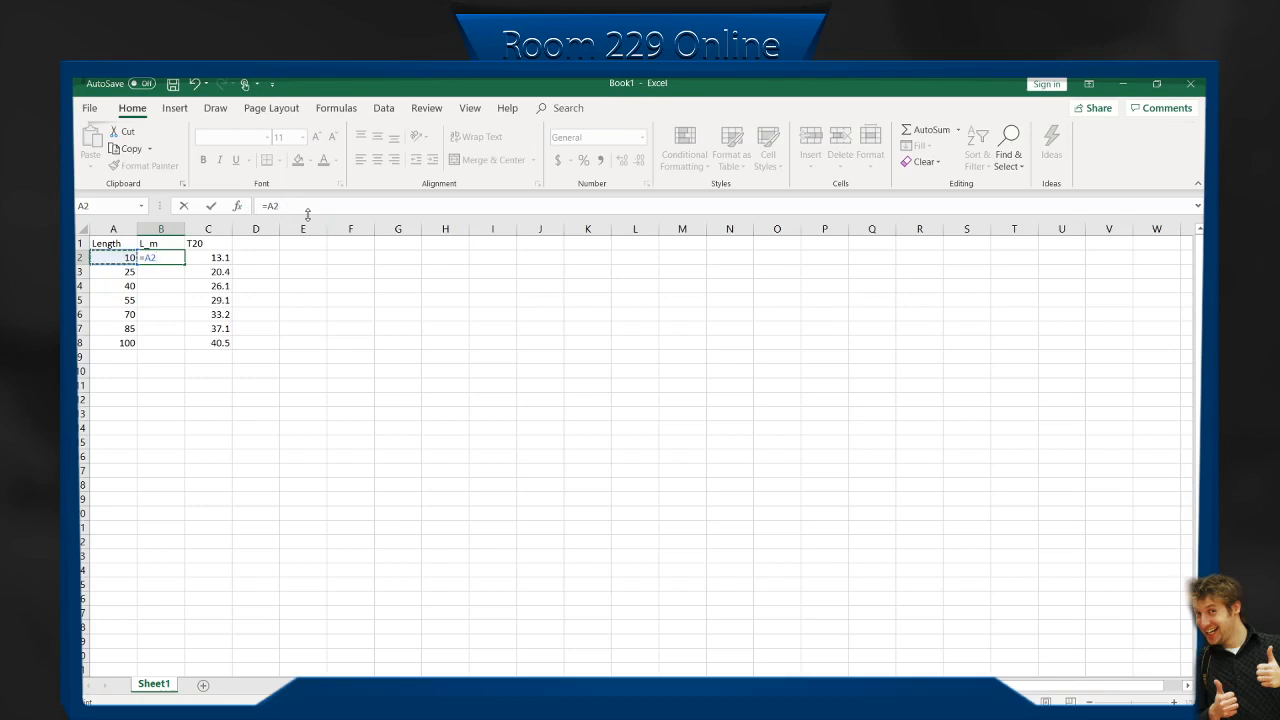
pyautogui.write('/100')
pyautogui.press('Return')
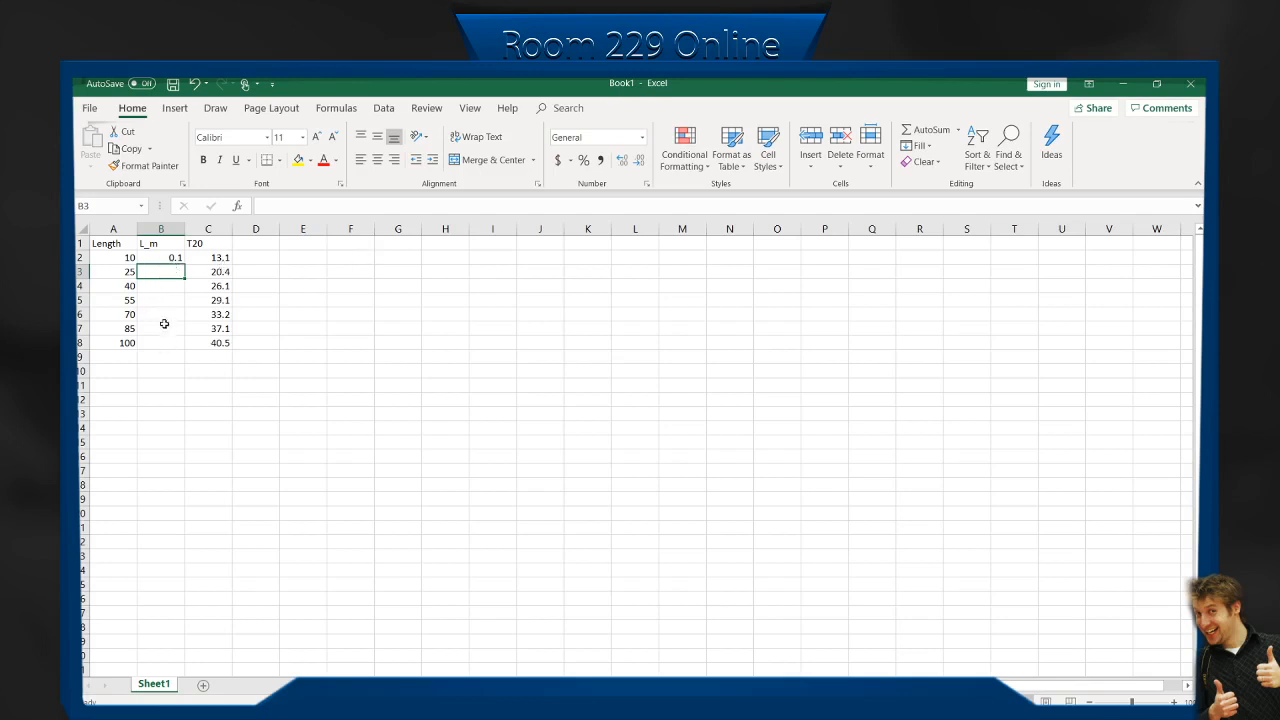
pyautogui.click(167, 256)
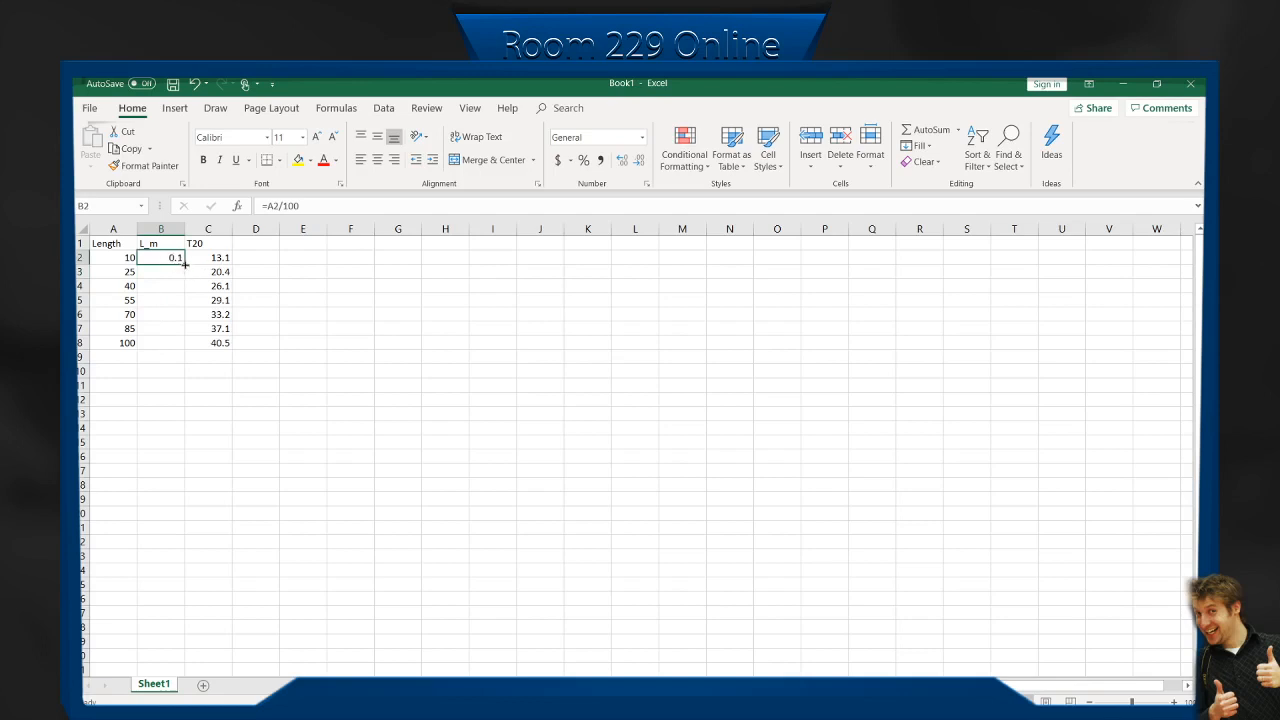
pyautogui.moveTo(185, 264); pyautogui.dragTo(185, 350)
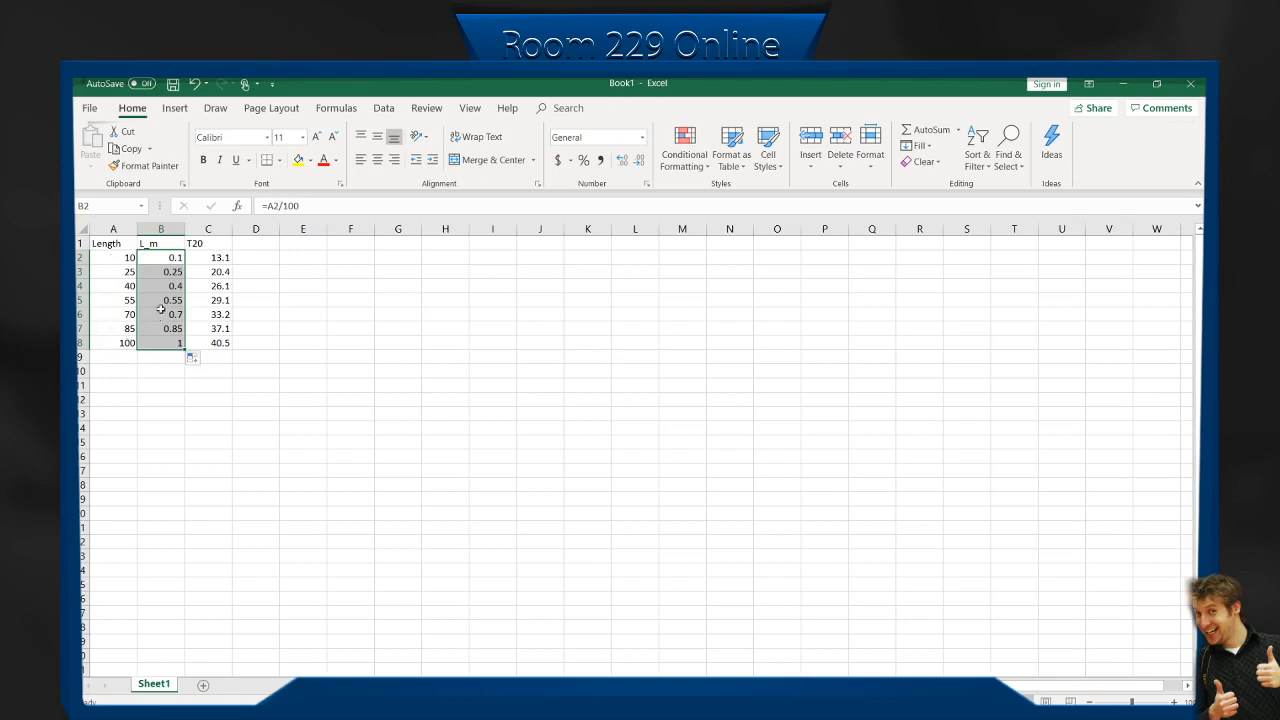
# Examine the filled formulas in the L_m column cell by cell to check which length each one references.
pyautogui.click(165, 257)
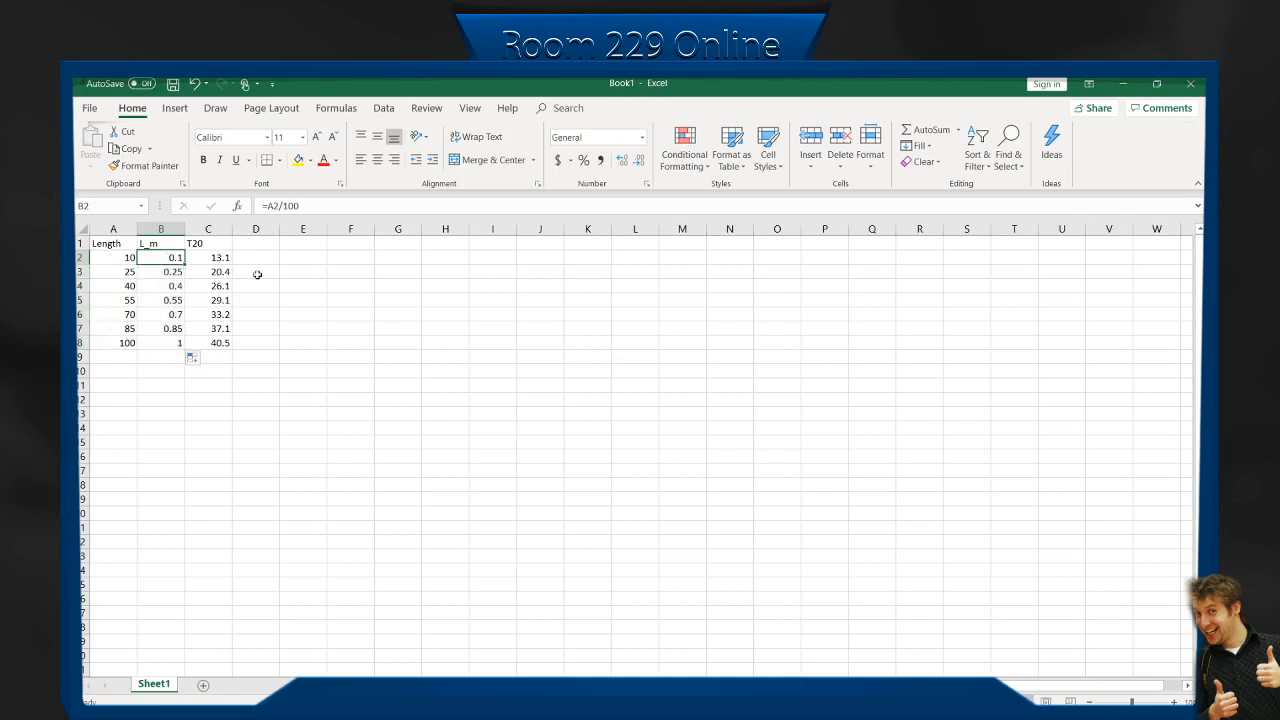
pyautogui.press('Down')
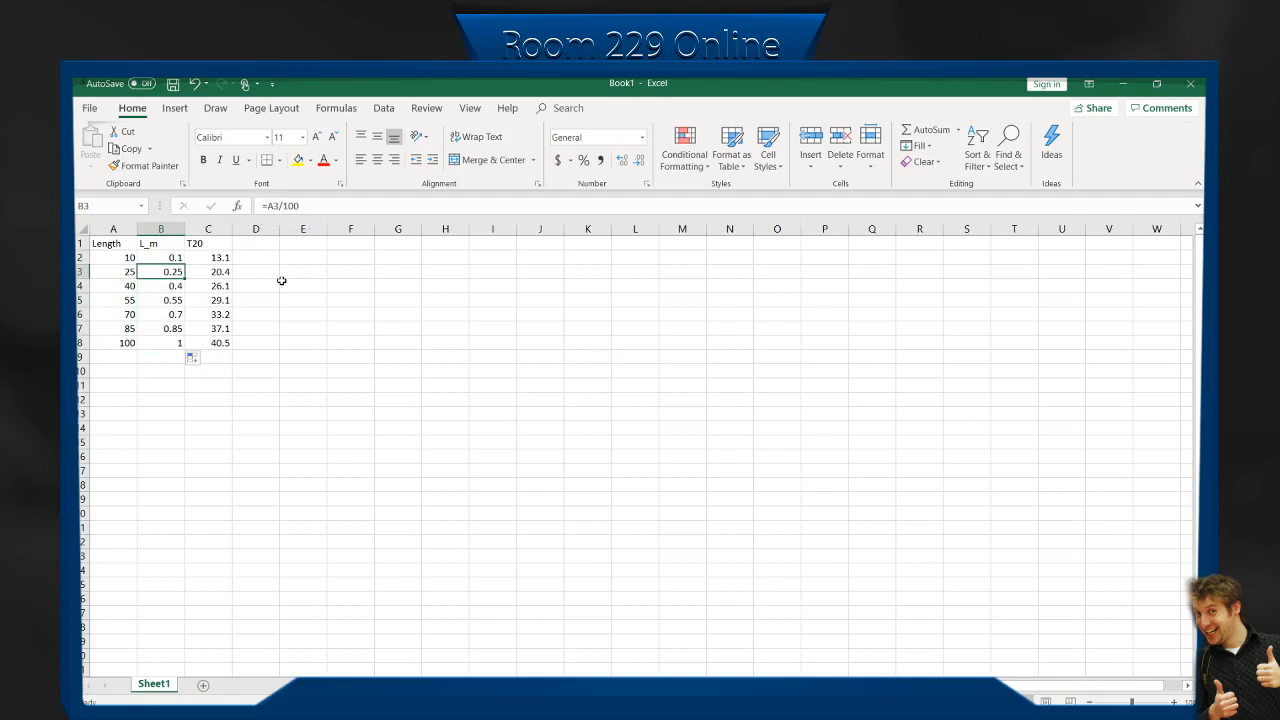
pyautogui.press('Down')
pyautogui.press('Down')
pyautogui.press('Down')
pyautogui.press('Down')
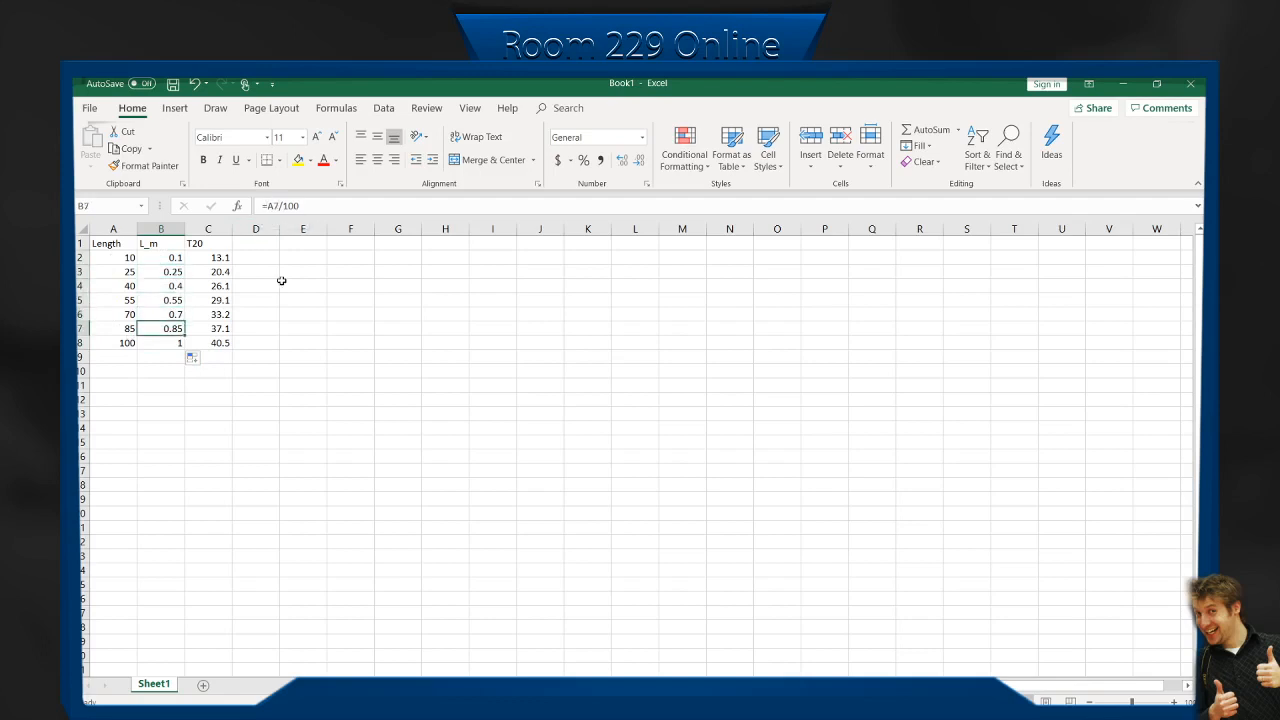
pyautogui.press('Down')
pyautogui.press('Up')
pyautogui.press('Up')
pyautogui.press('Up')
pyautogui.press('Up')
pyautogui.press('Up')
pyautogui.press('Up')
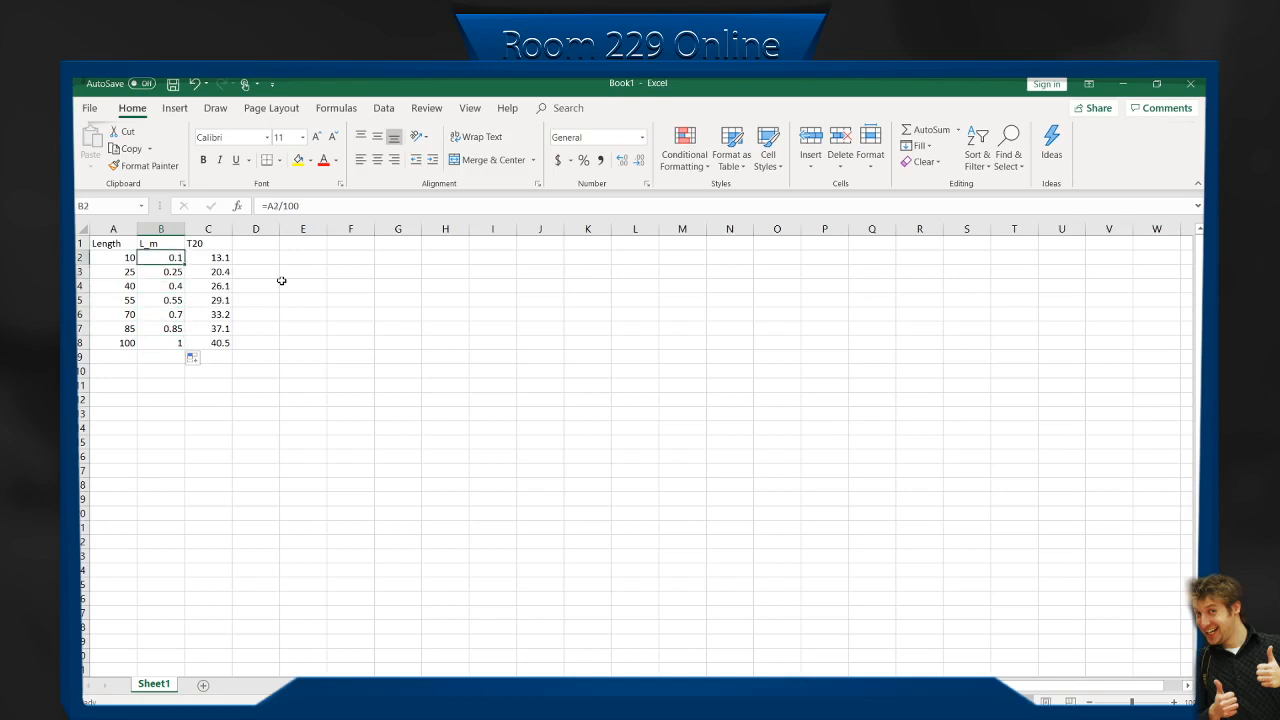
pyautogui.press('Left')
pyautogui.press('Right')
pyautogui.press('Down')
pyautogui.press('Down')
pyautogui.press('Down')
pyautogui.press('Down')
pyautogui.press('Down')
pyautogui.press('Down')
pyautogui.press('Up')
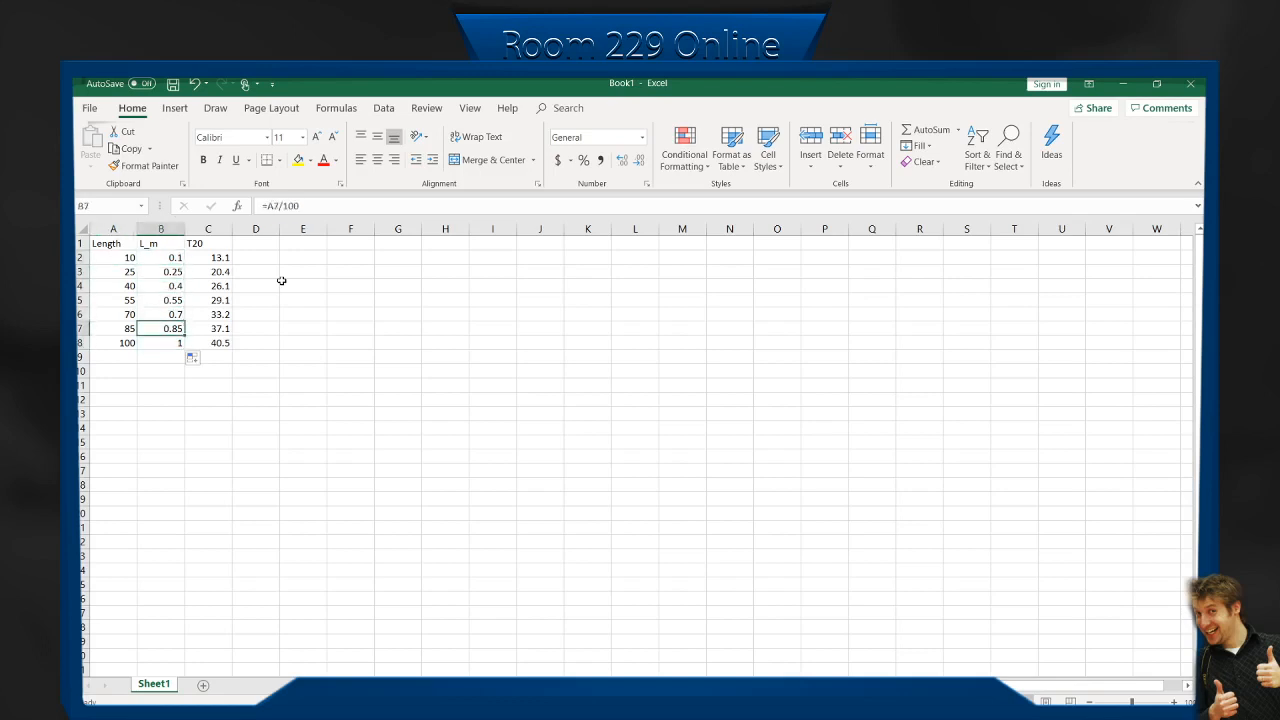
pyautogui.press('Up')
pyautogui.press('Up')
pyautogui.press('Up')
pyautogui.press('Up')
pyautogui.press('Up')
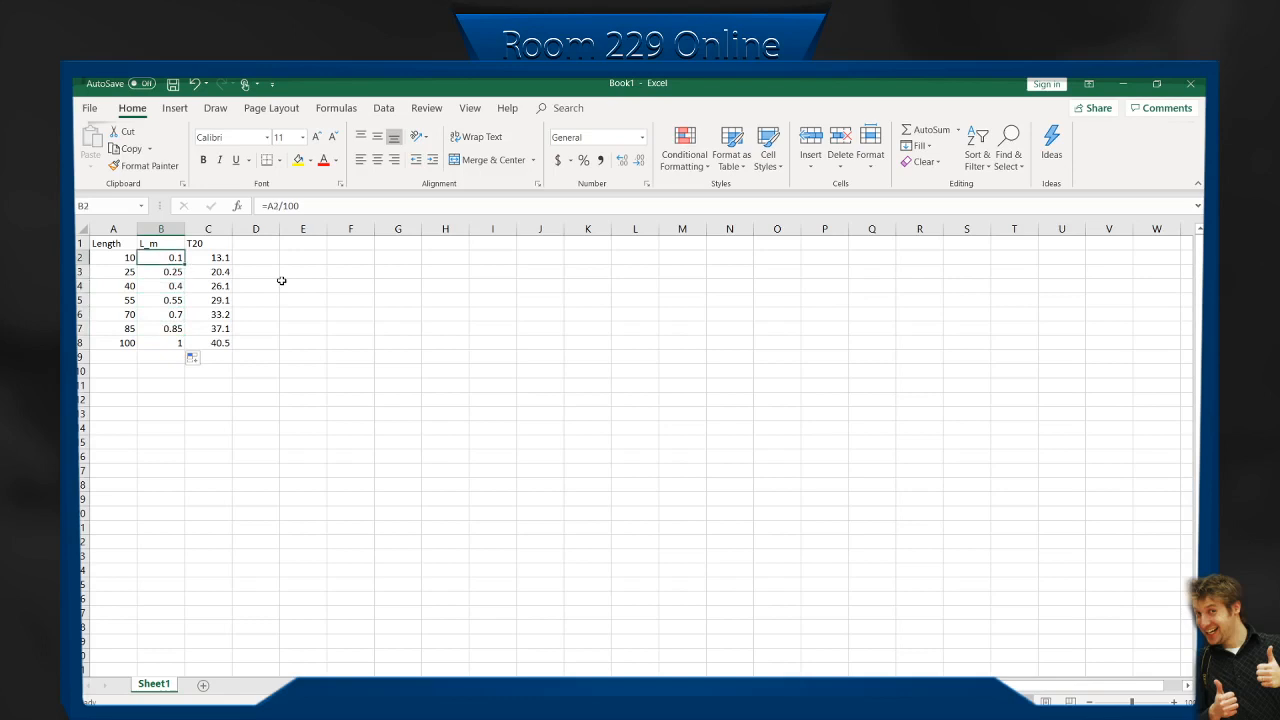
# Calculate the period for one swing in D2 with the formula =C2/20.
pyautogui.press('Right')
pyautogui.press('Right')
pyautogui.press('Left')
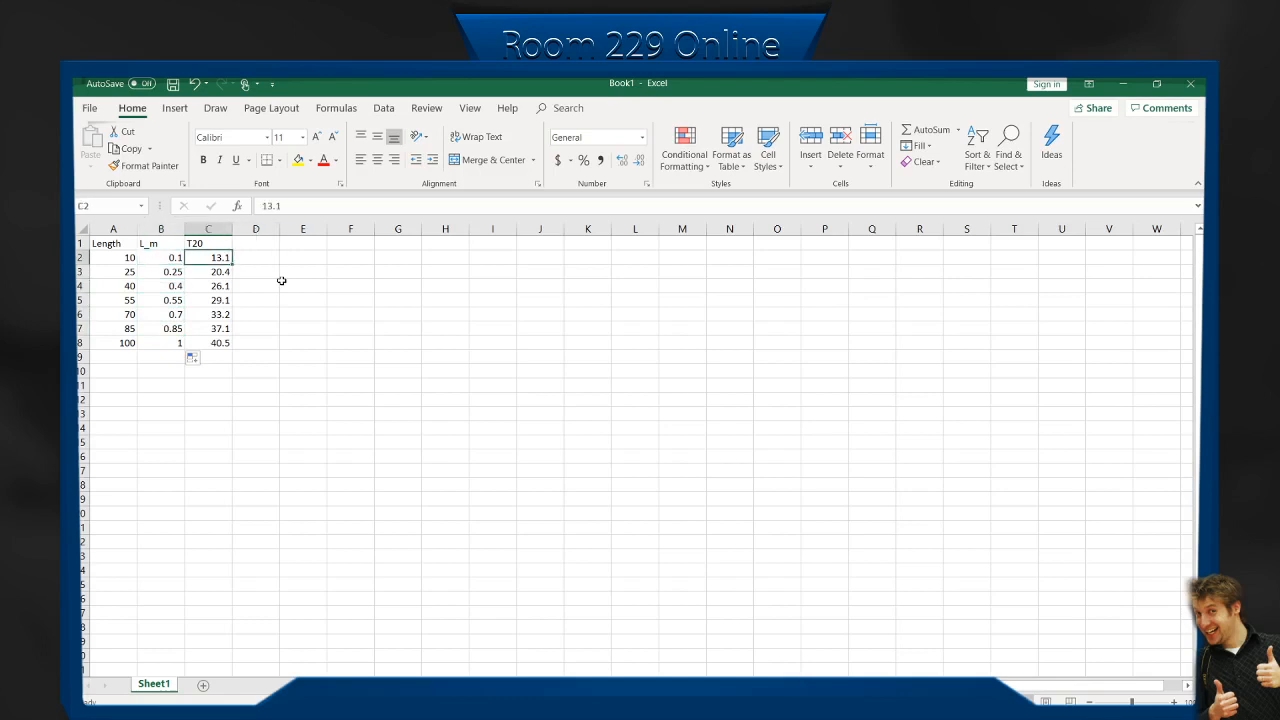
pyautogui.press('Right')
pyautogui.press('Left')
pyautogui.press('Right')
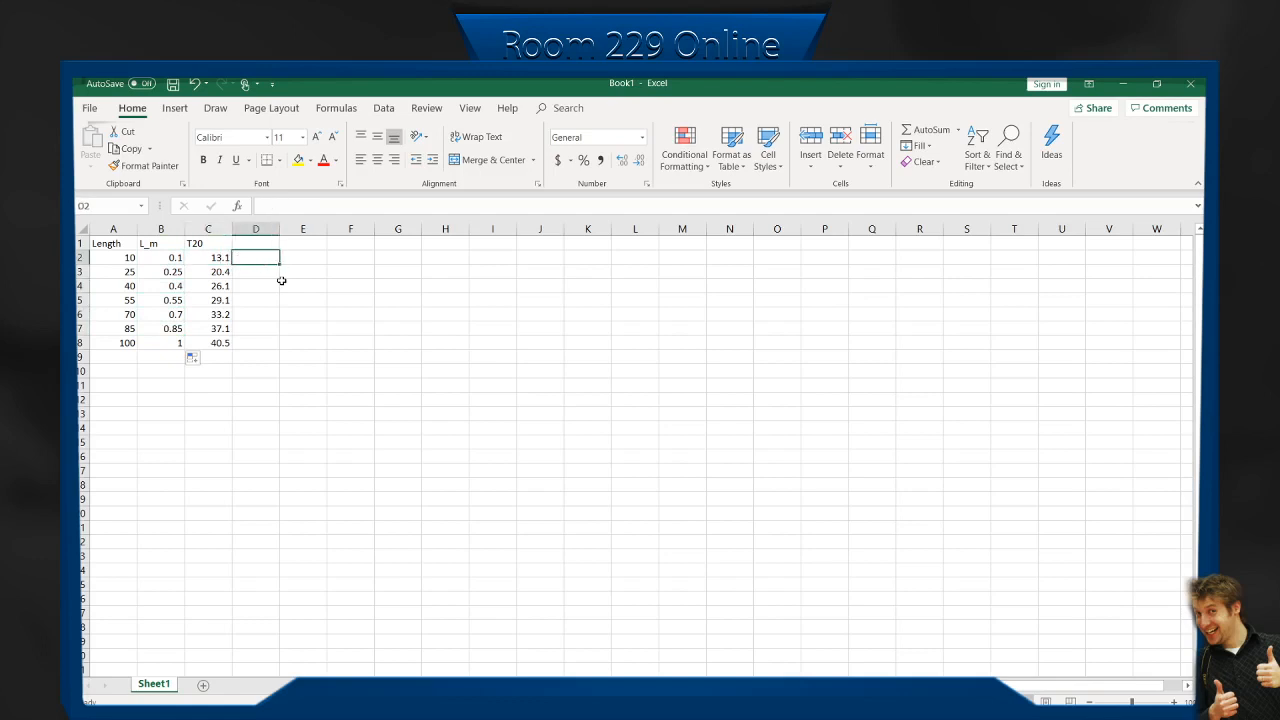
pyautogui.write('=')
pyautogui.press('Left')
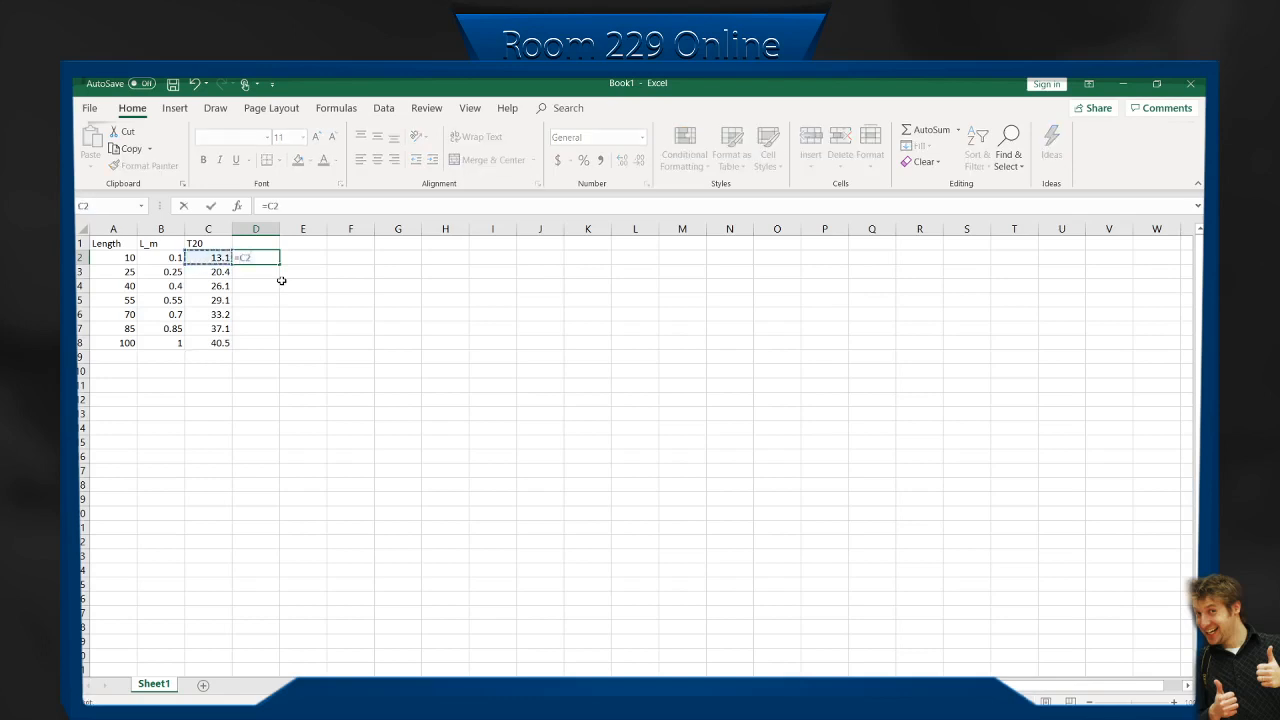
pyautogui.write('/20')
pyautogui.press('Return')
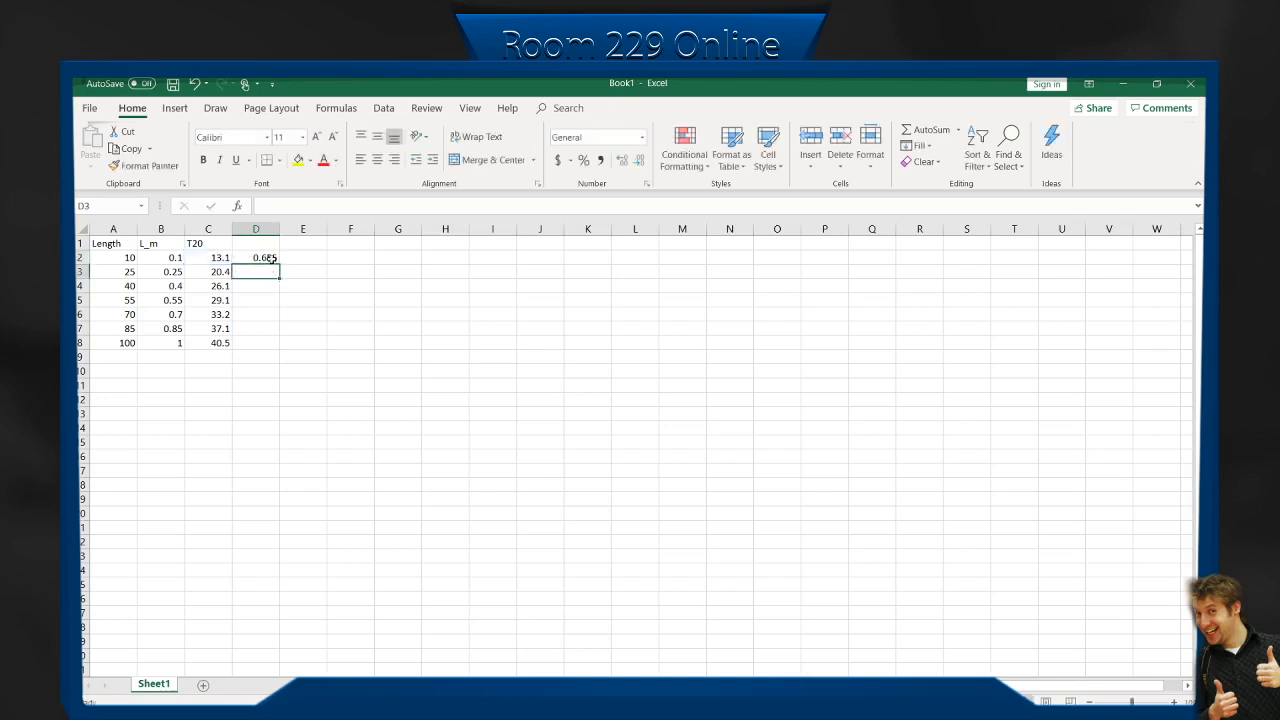
# Fill the D2 formula down to D8 and enter T as the header in D1.
pyautogui.click(262, 258)
pyautogui.moveTo(280, 264); pyautogui.dragTo(279, 352)
pyautogui.click(262, 242)
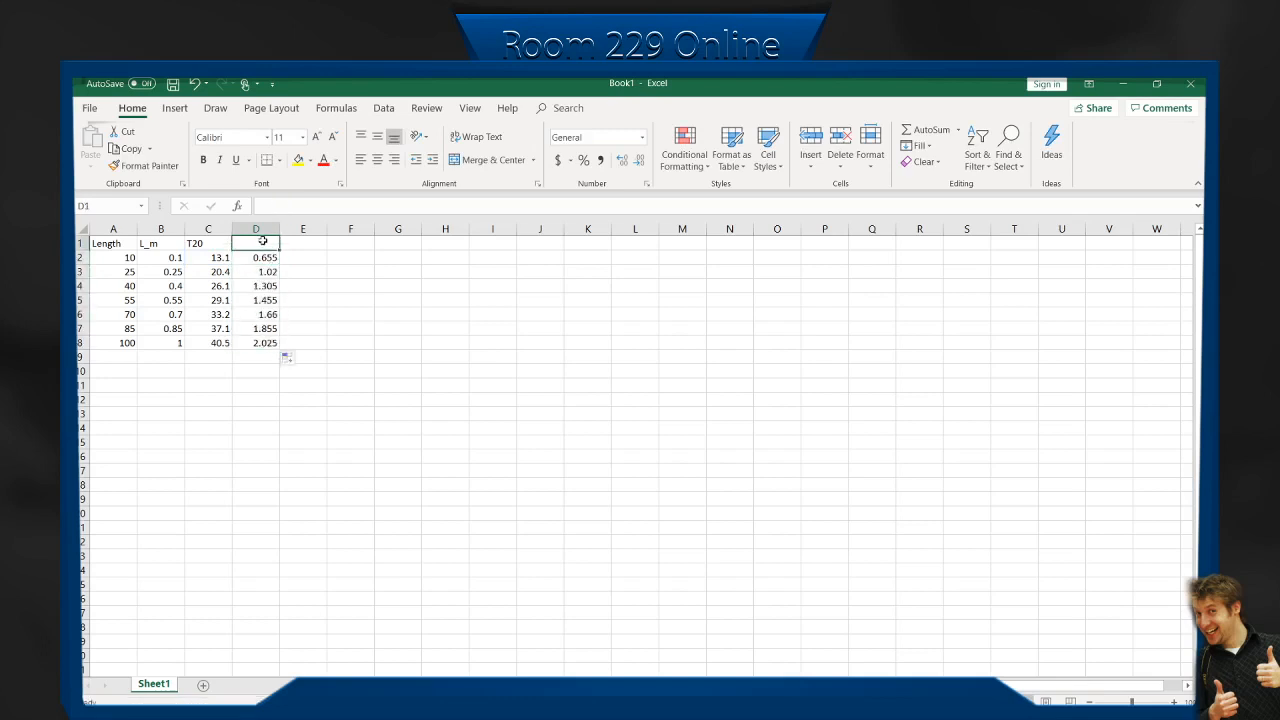
pyautogui.write('T')
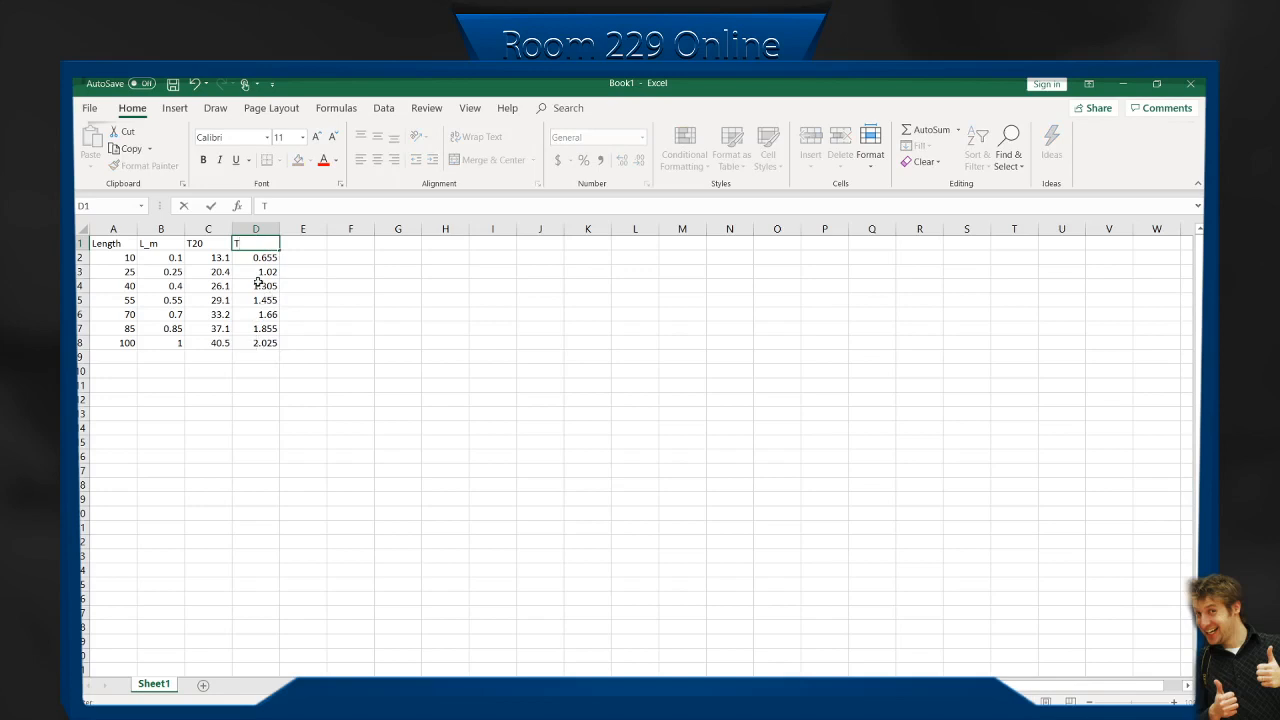
pyautogui.click(312, 343)
pyautogui.click(363, 371)
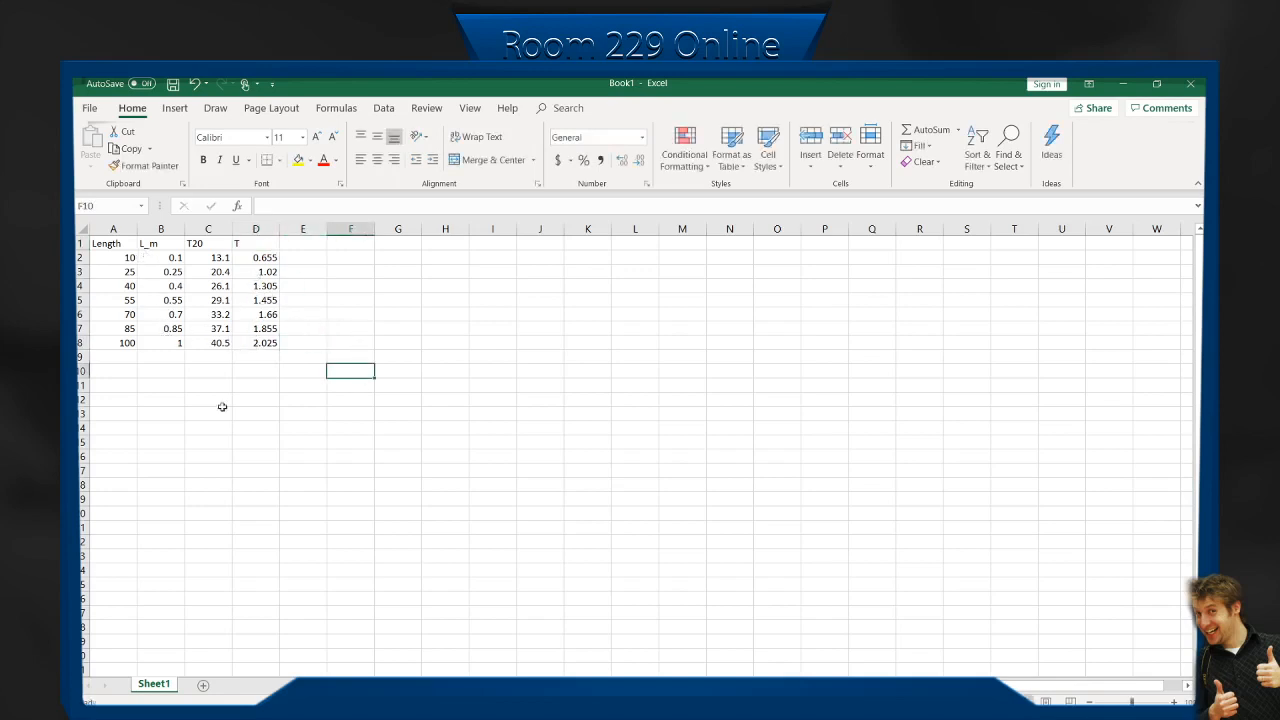
pyautogui.click(133, 417)
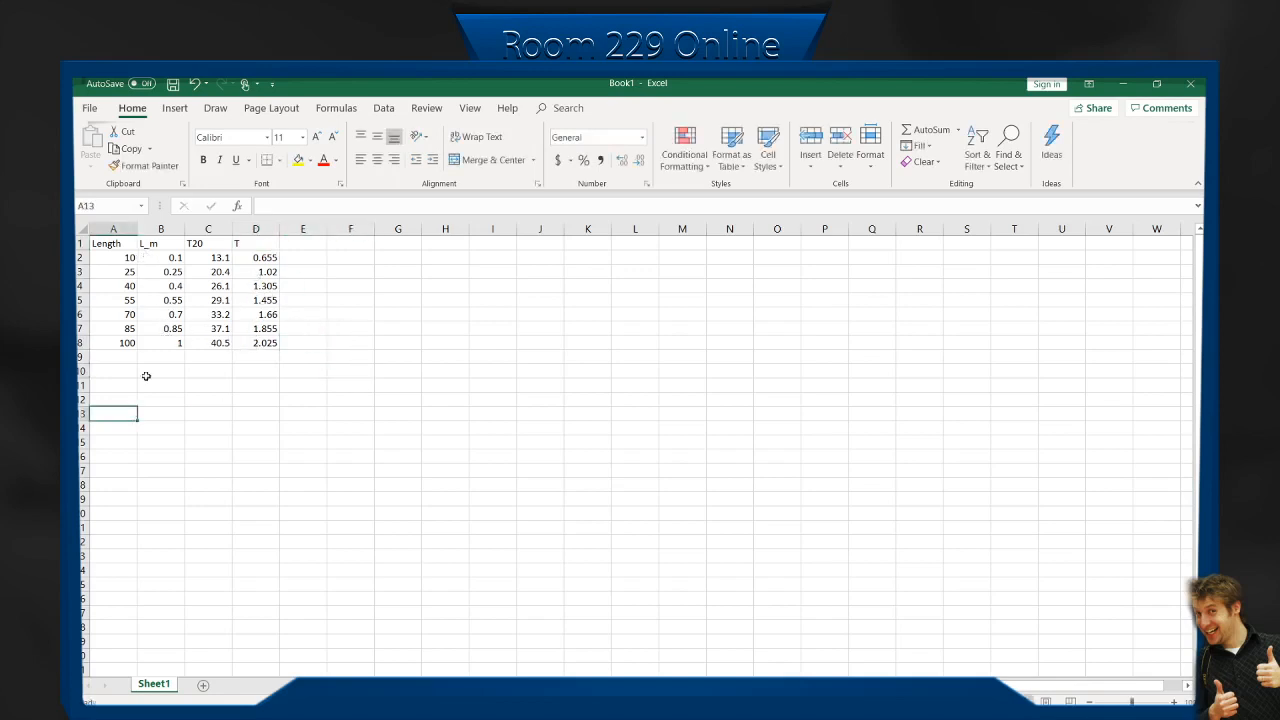
pyautogui.click(166, 259)
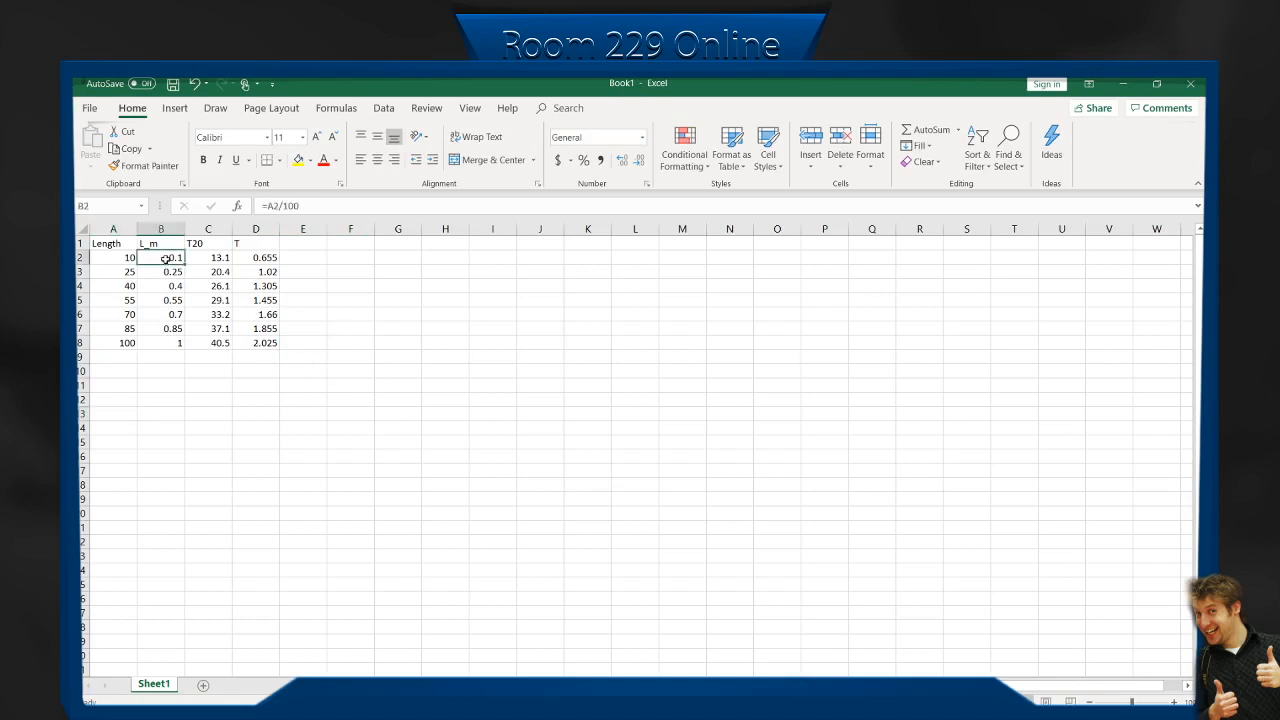
pyautogui.keyDown('shift'); pyautogui.click(168, 343); pyautogui.keyUp('shift')
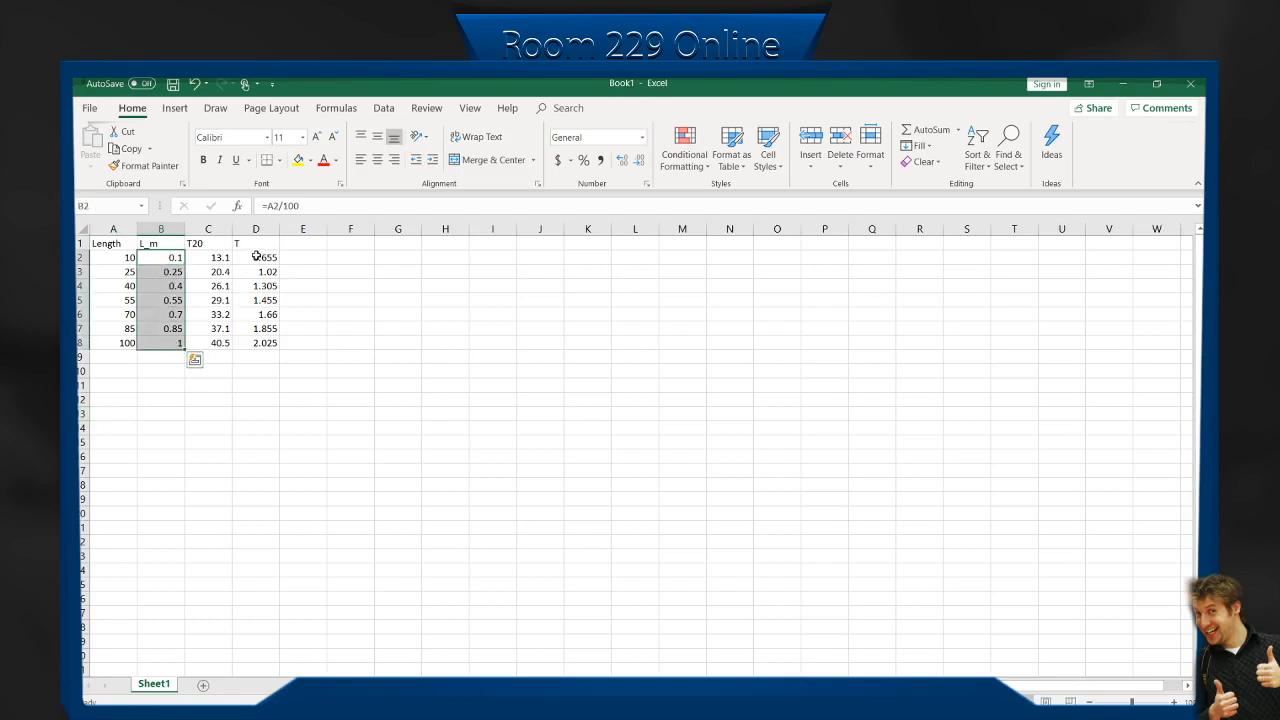
pyautogui.keyDown('shift'); pyautogui.click(262, 343); pyautogui.keyUp('shift')
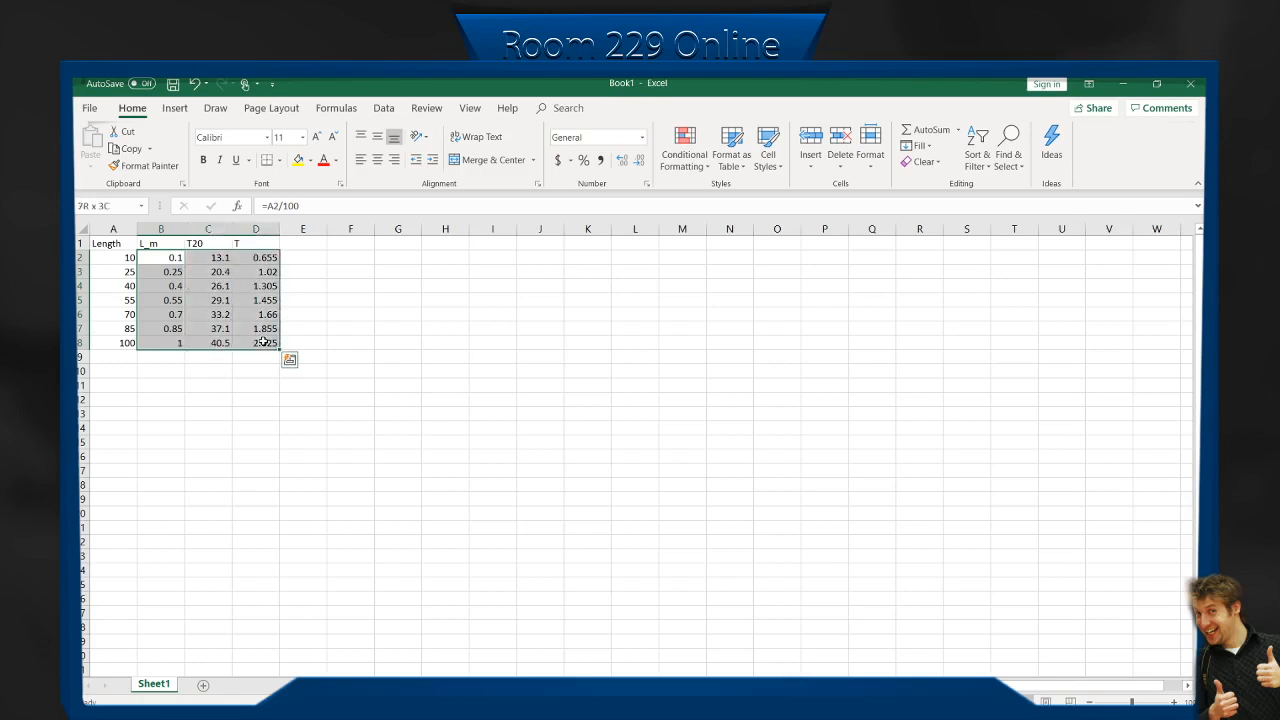
pyautogui.click(206, 387)
# Insert a markers-only scatter chart from the L_m values in B2:B8 and the T values in D2:D8.
pyautogui.click(172, 256)
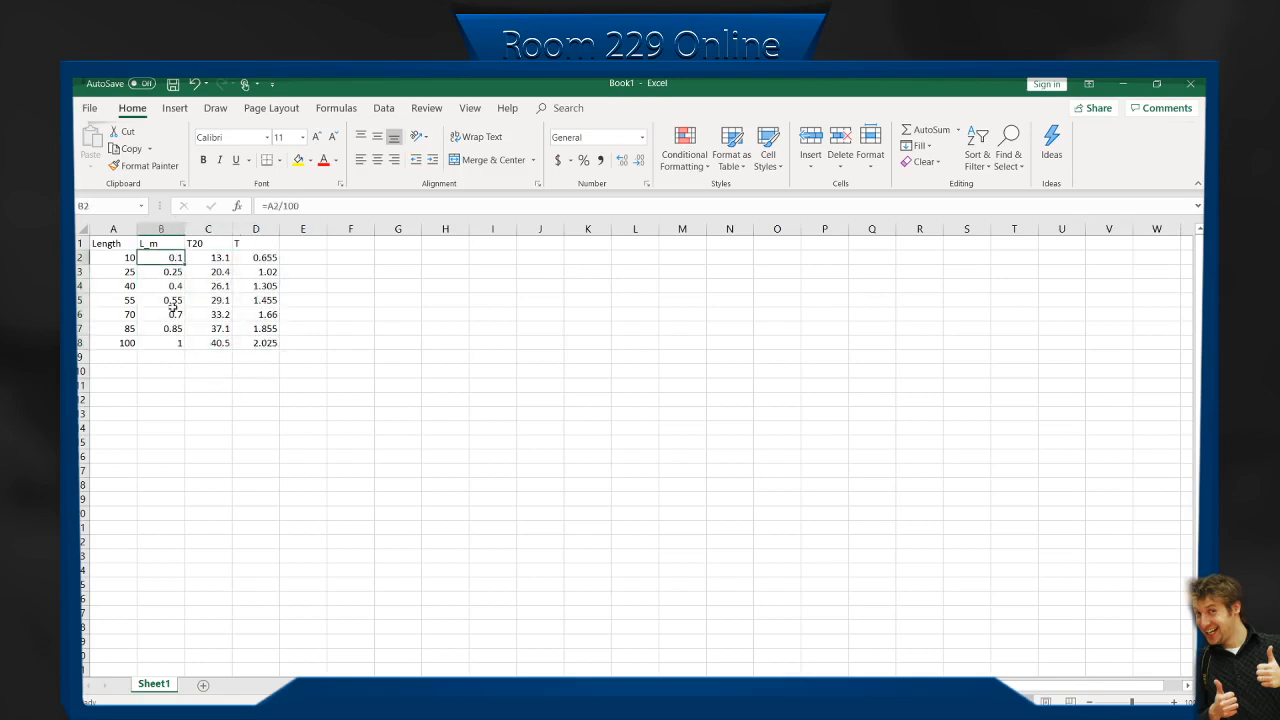
pyautogui.keyDown('shift'); pyautogui.click(172, 342); pyautogui.keyUp('shift')
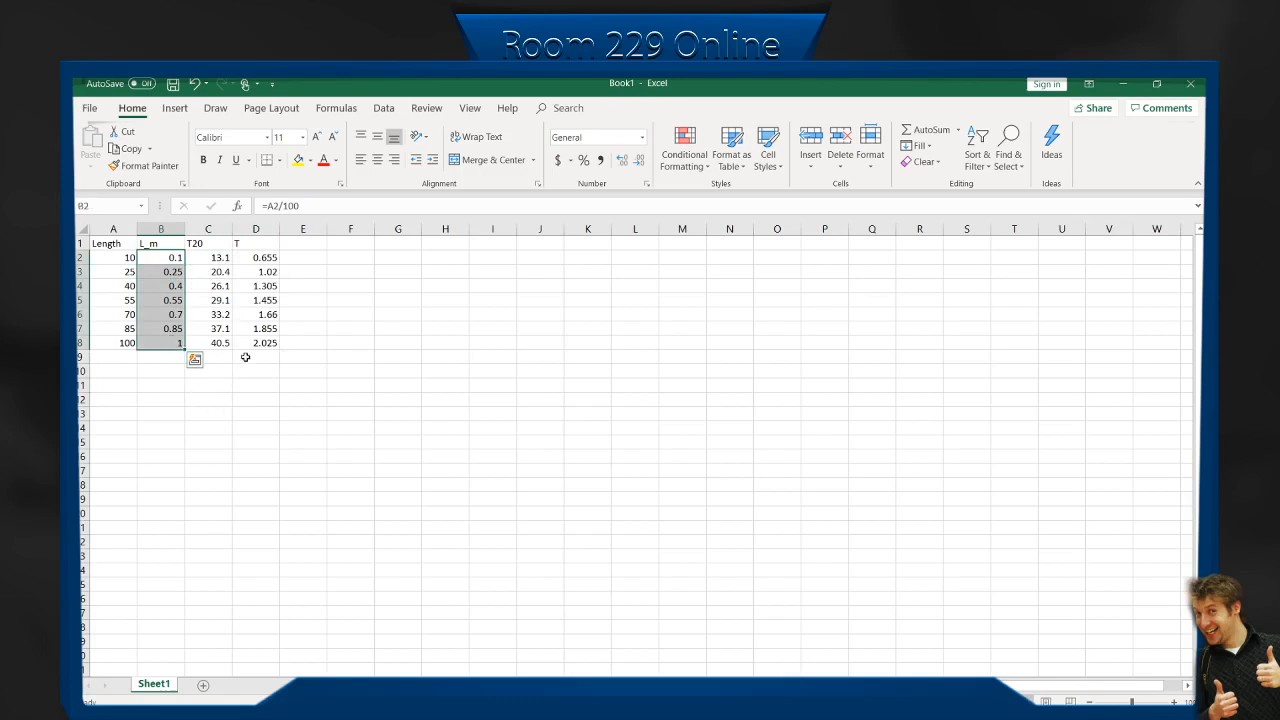
pyautogui.moveTo(263, 258); pyautogui.dragTo(271, 342)
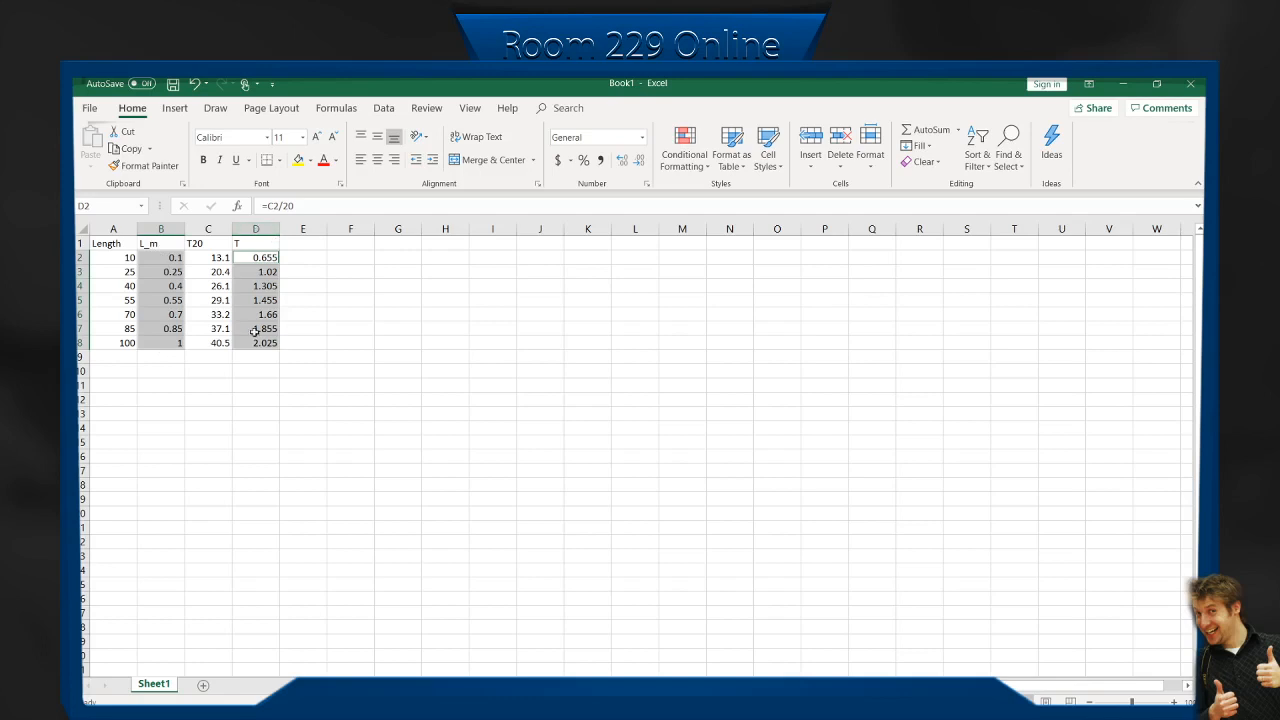
pyautogui.click(174, 108)
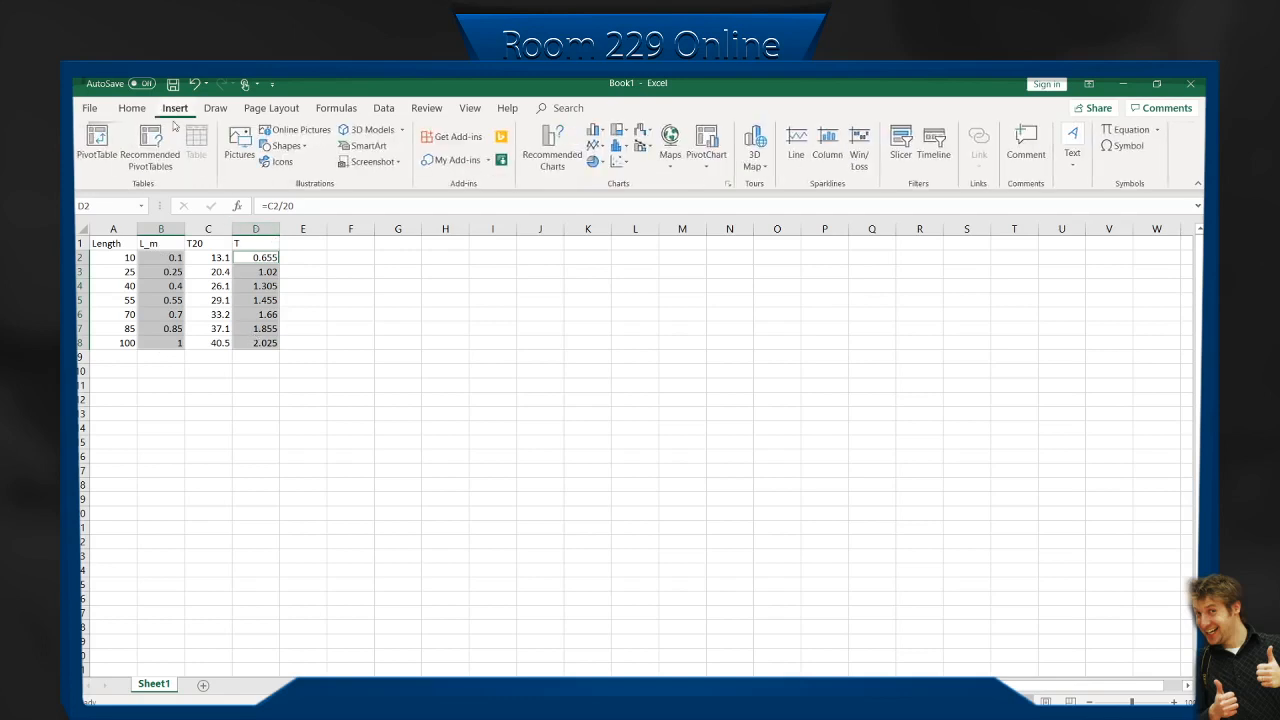
pyautogui.click(617, 161)
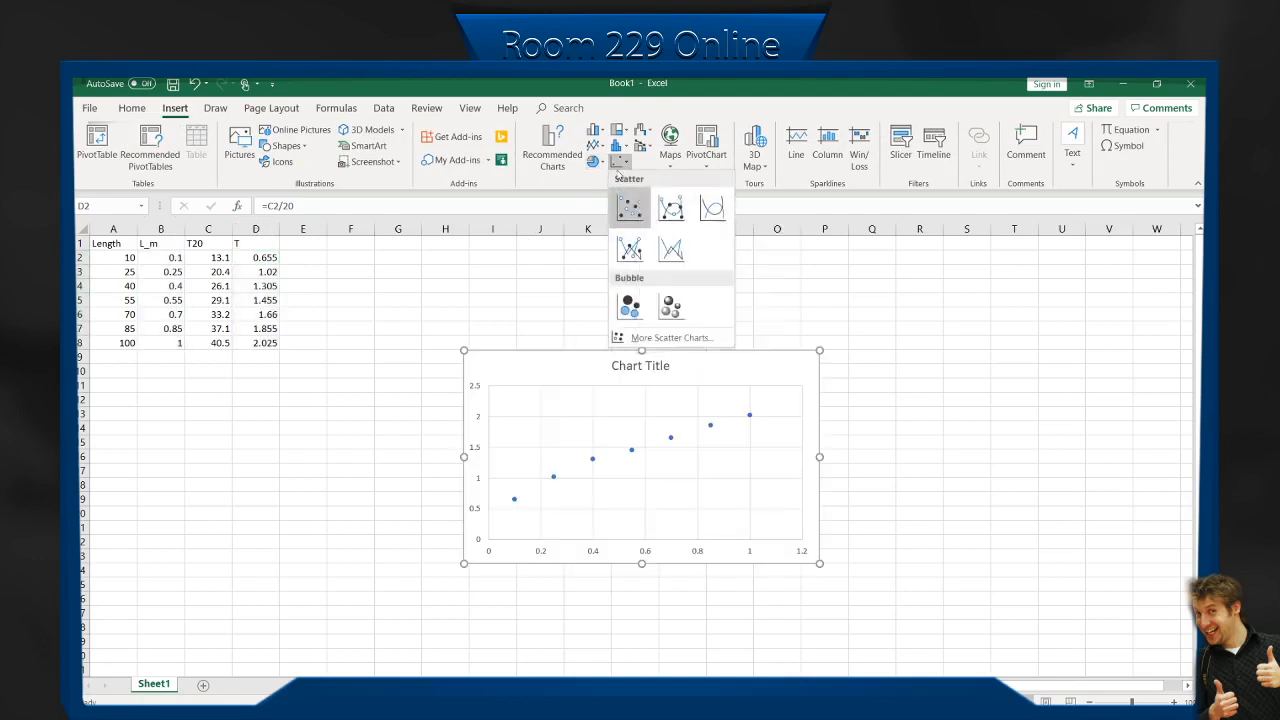
pyautogui.click(634, 210)
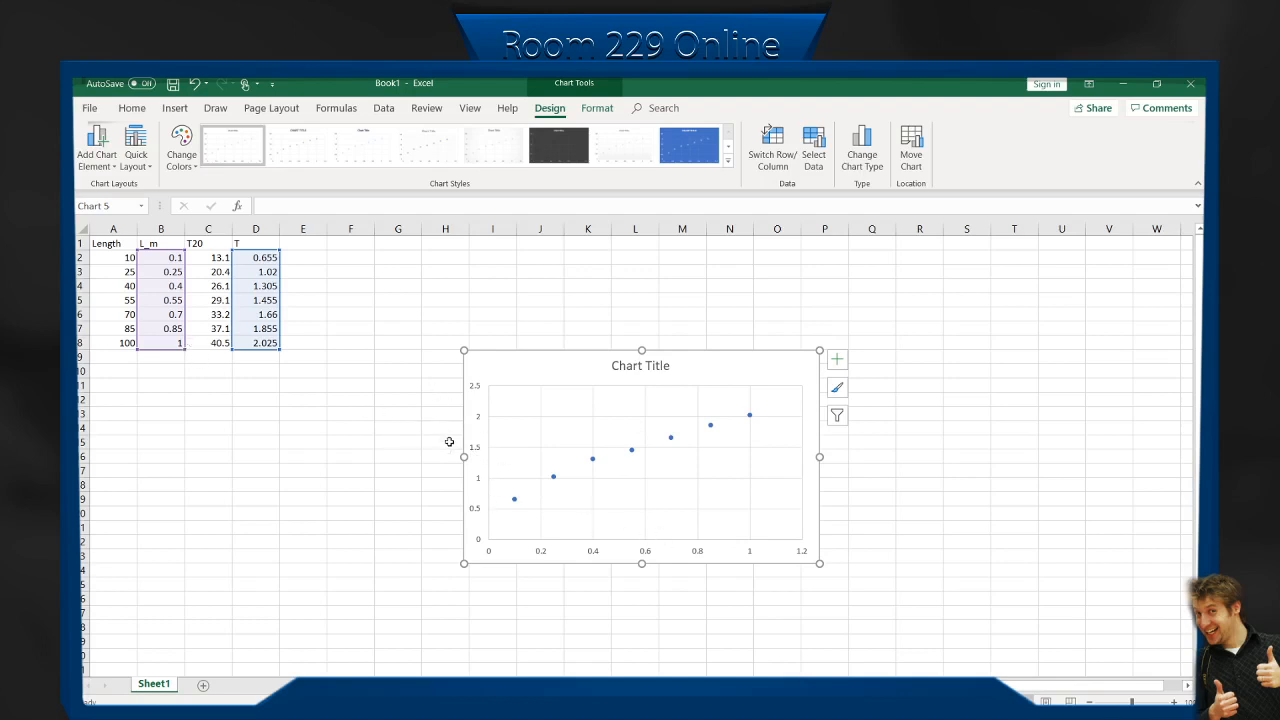
# Add axis titles to the scatter chart and label the vertical axis "Period (s)".
pyautogui.click(838, 362)
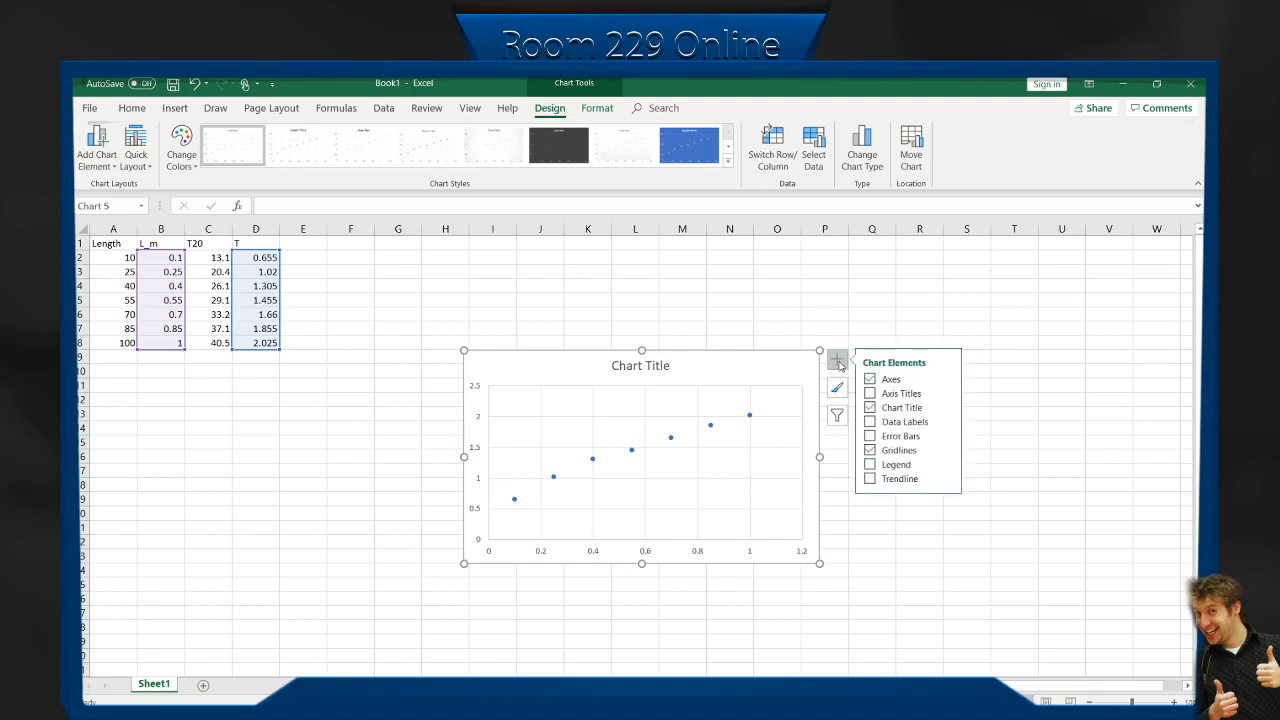
pyautogui.click(877, 397)
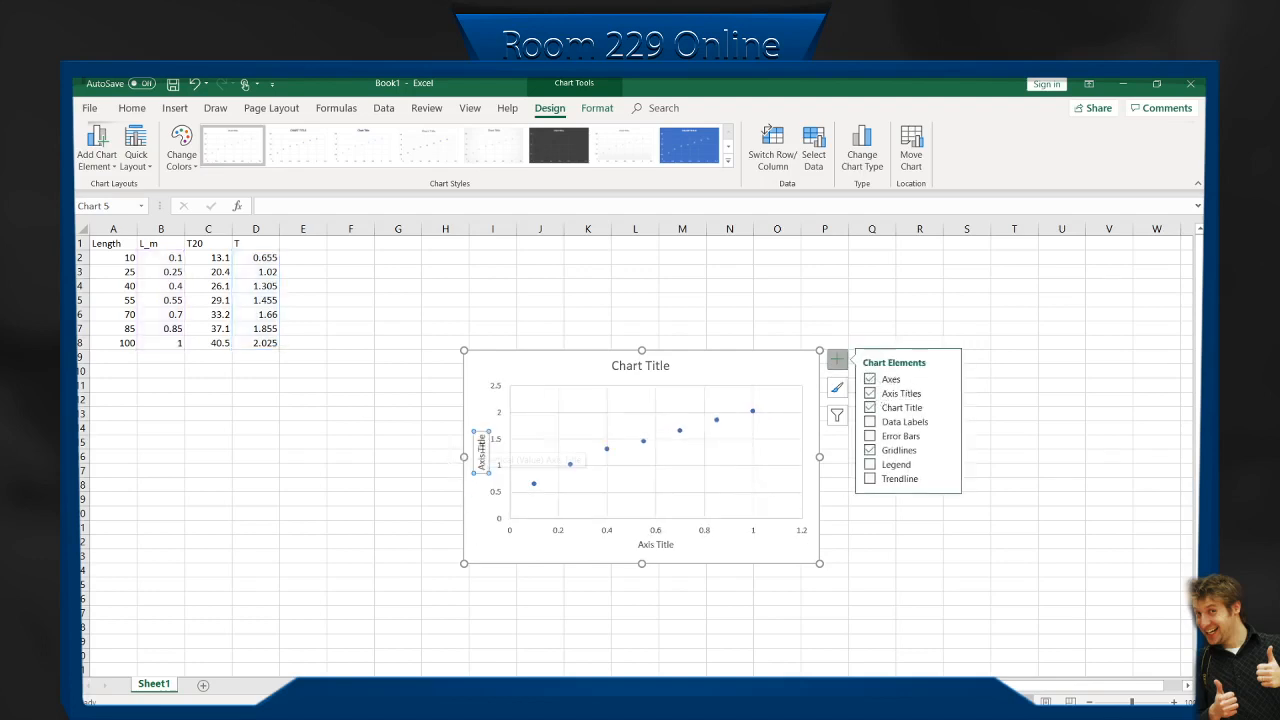
pyautogui.click(481, 441)
pyautogui.moveTo(481, 437); pyautogui.dragTo(482, 470)
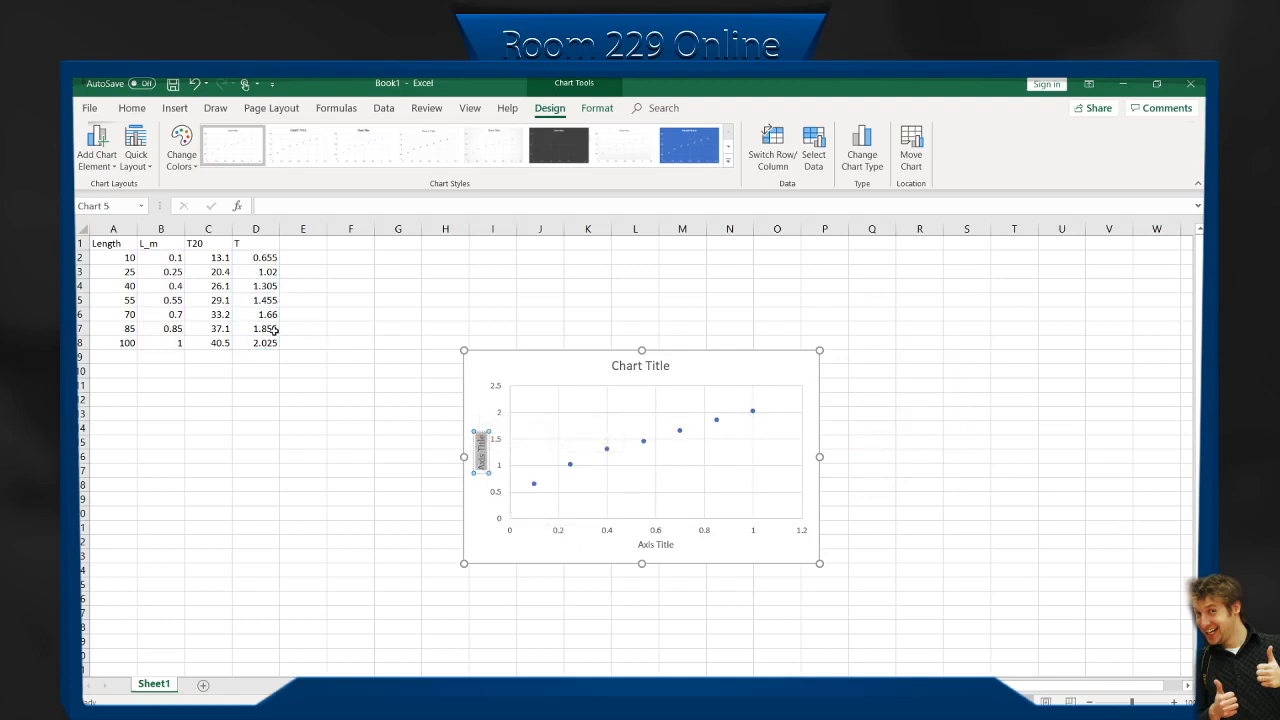
pyautogui.press('Delete')
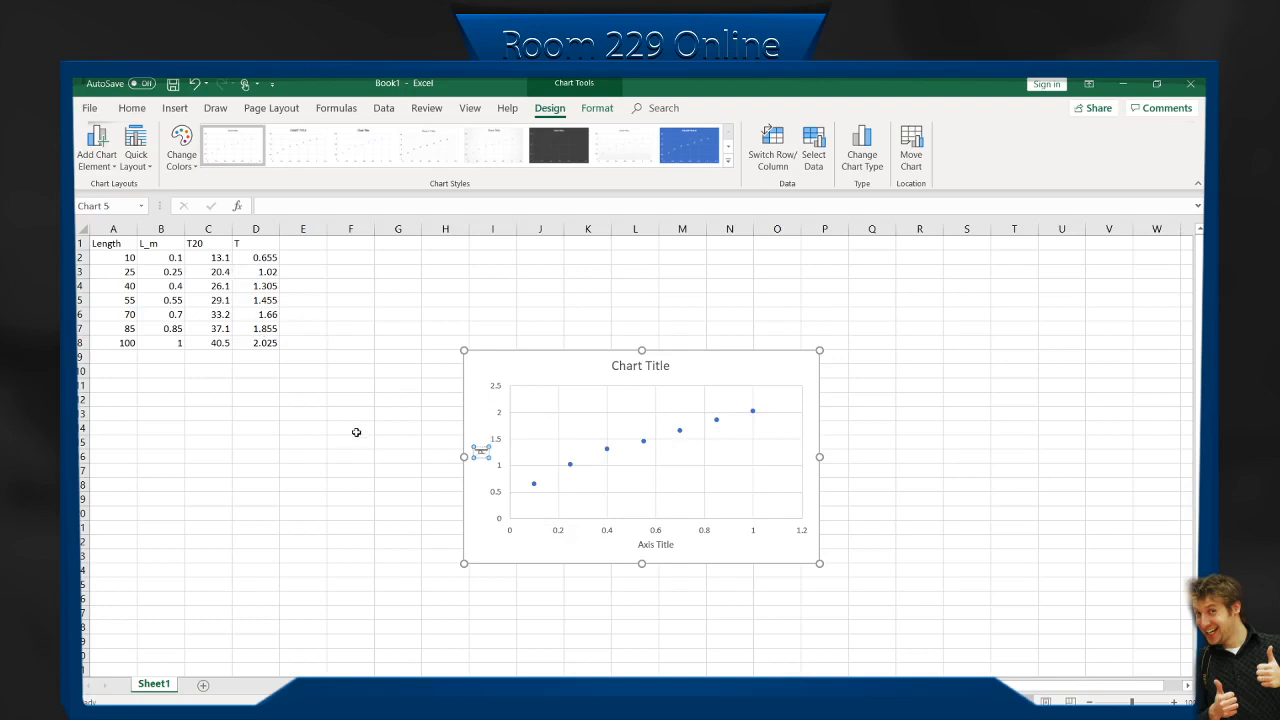
pyautogui.write('Period (s')
# Label the chart's horizontal axis "Length (m)".
pyautogui.click(651, 548)
pyautogui.moveTo(676, 544); pyautogui.dragTo(632, 546)
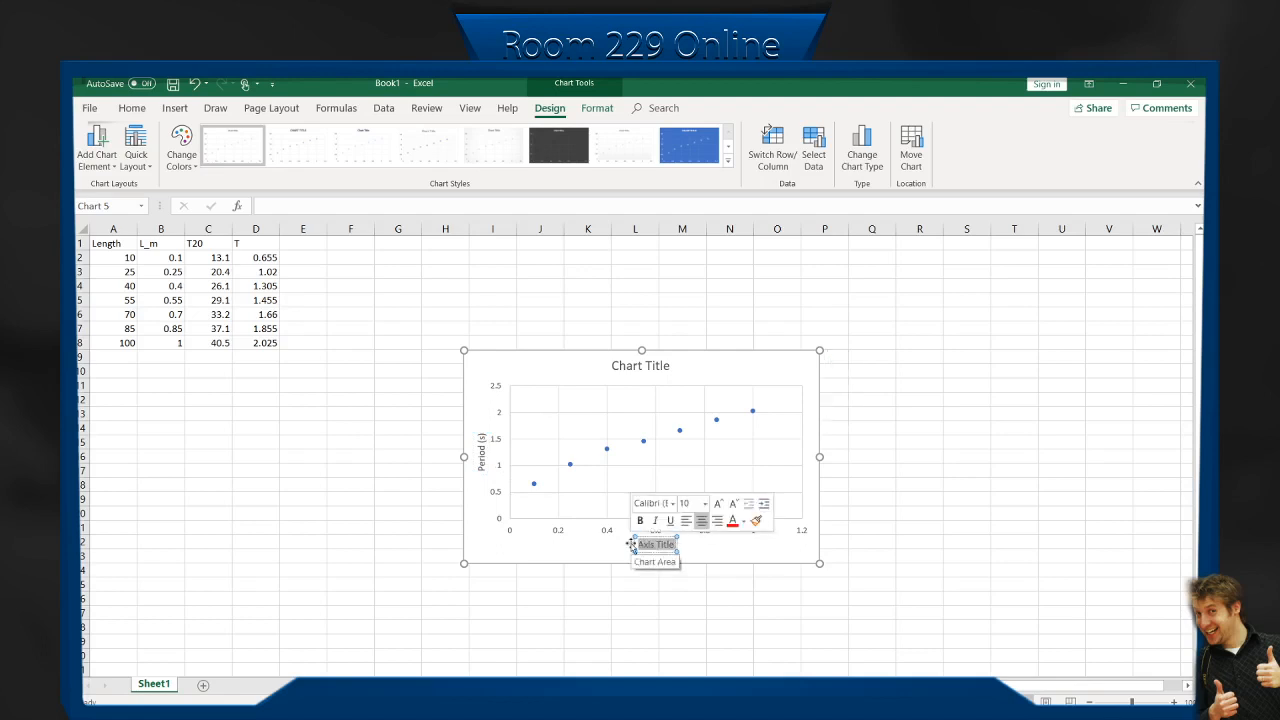
pyautogui.write('Length')
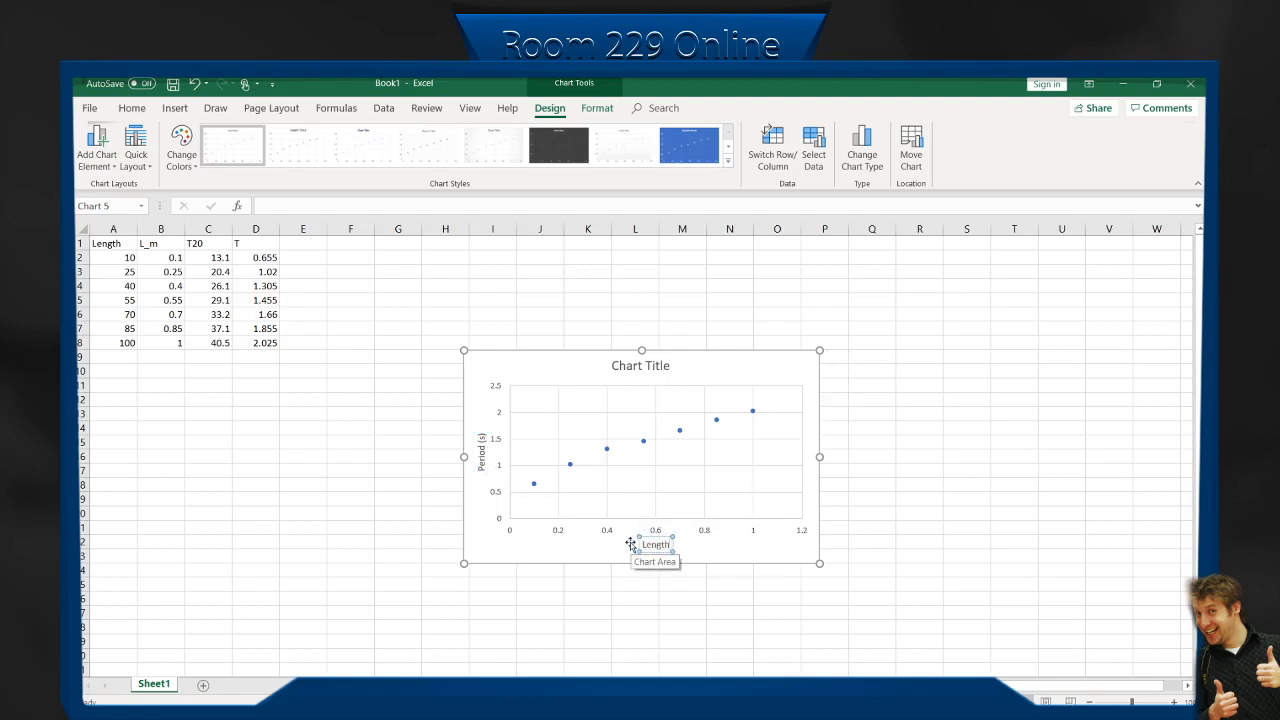
pyautogui.write(' (m)')
# Remove the chart title from the period chart and move the chart below the data table.
pyautogui.click(648, 364)
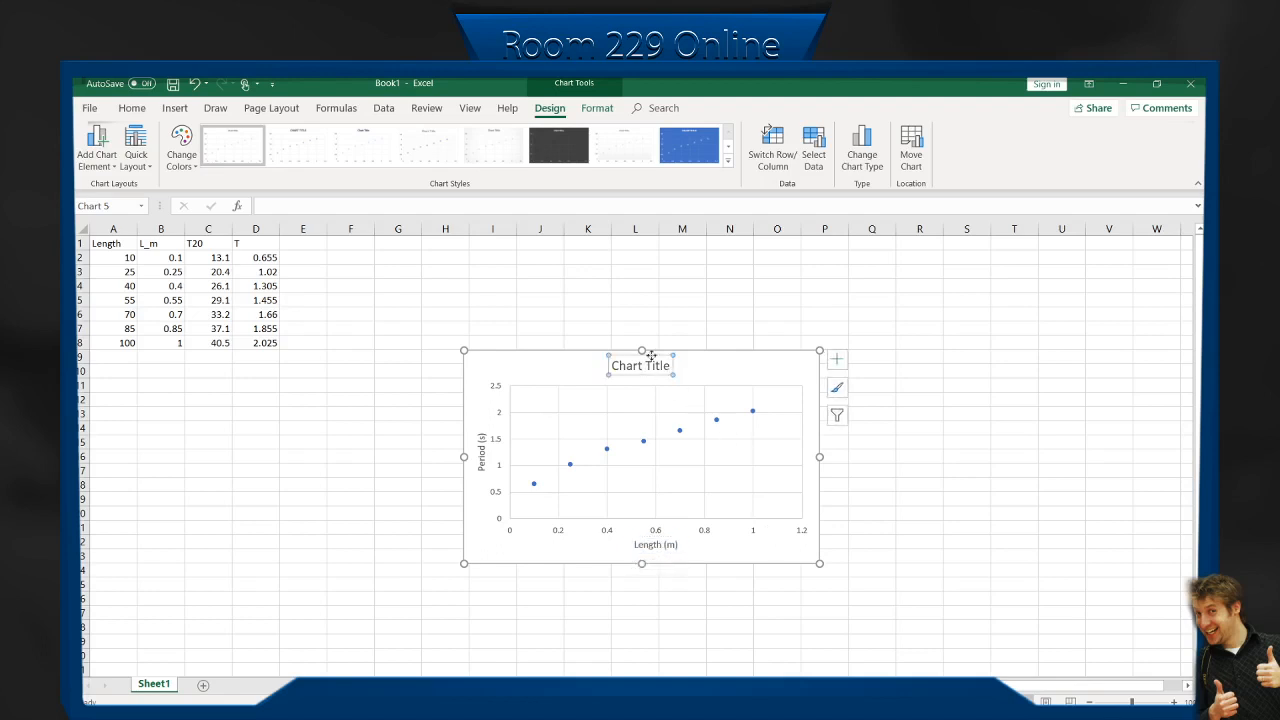
pyautogui.moveTo(651, 356)
pyautogui.mouseDown()
pyautogui.moveTo(677, 434)
pyautogui.moveTo(643, 571)
pyautogui.moveTo(657, 357)
pyautogui.mouseUp()
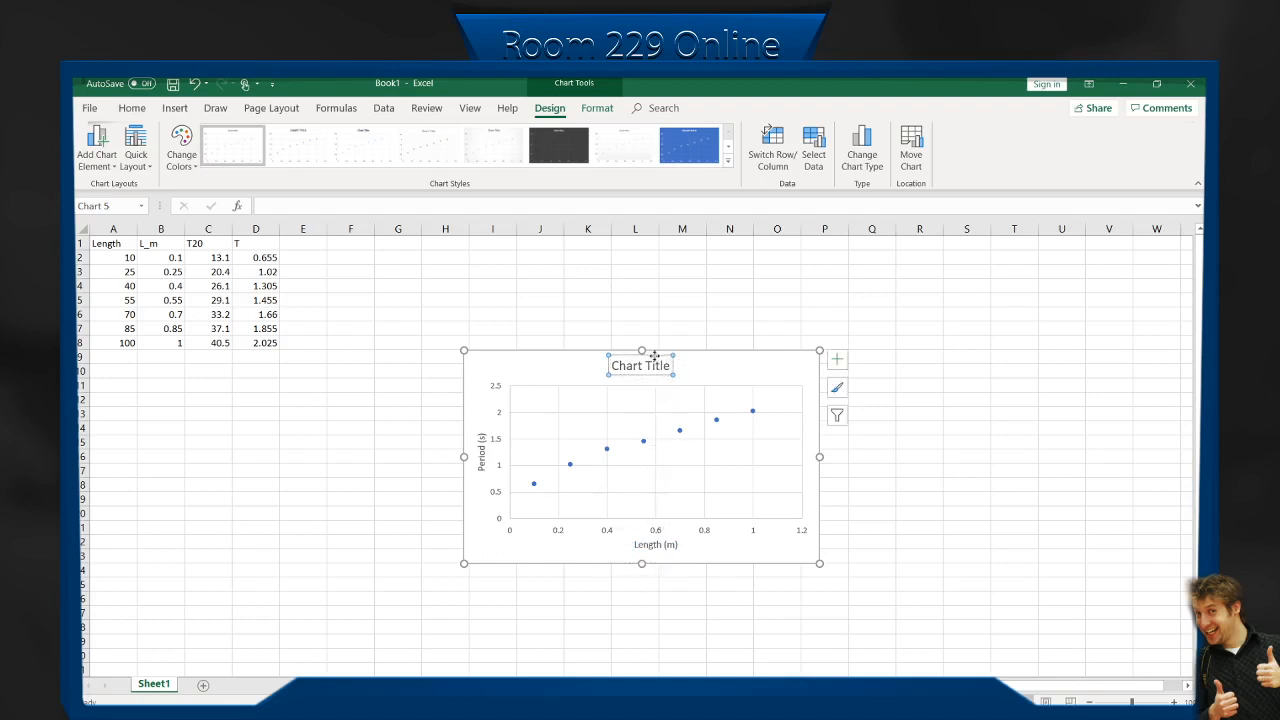
pyautogui.click(839, 360)
pyautogui.click(869, 408)
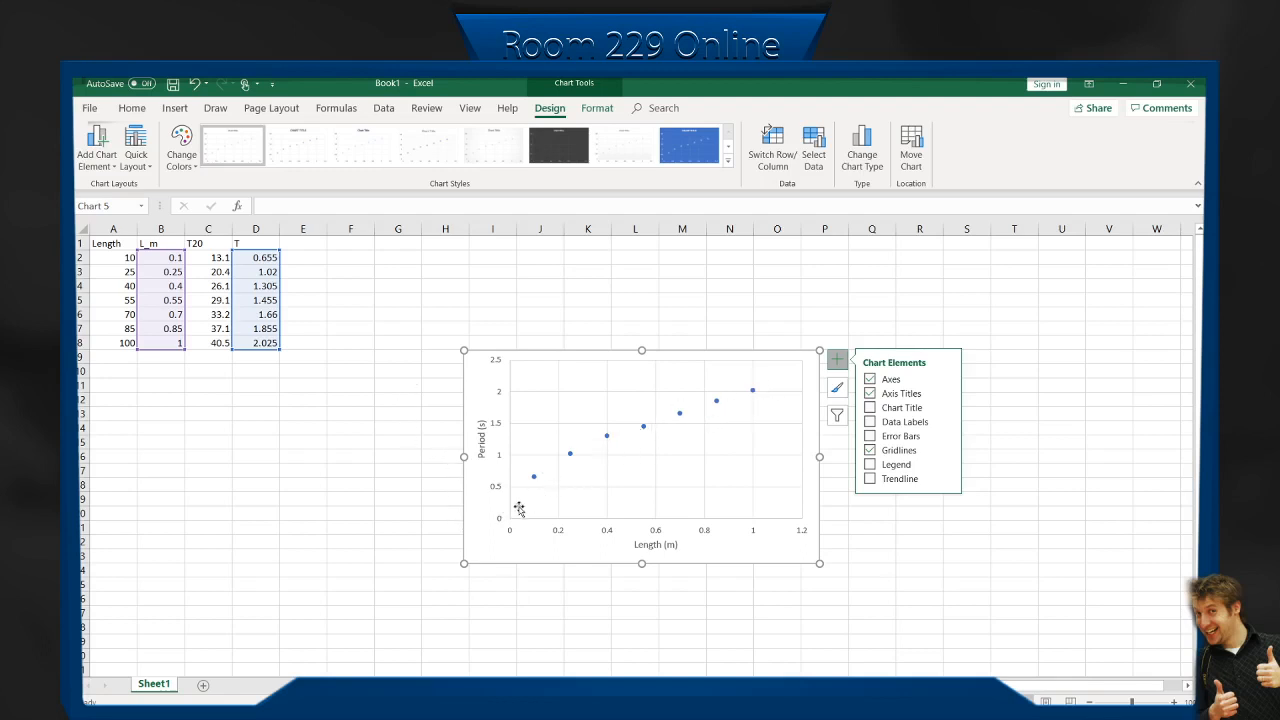
pyautogui.click(834, 366)
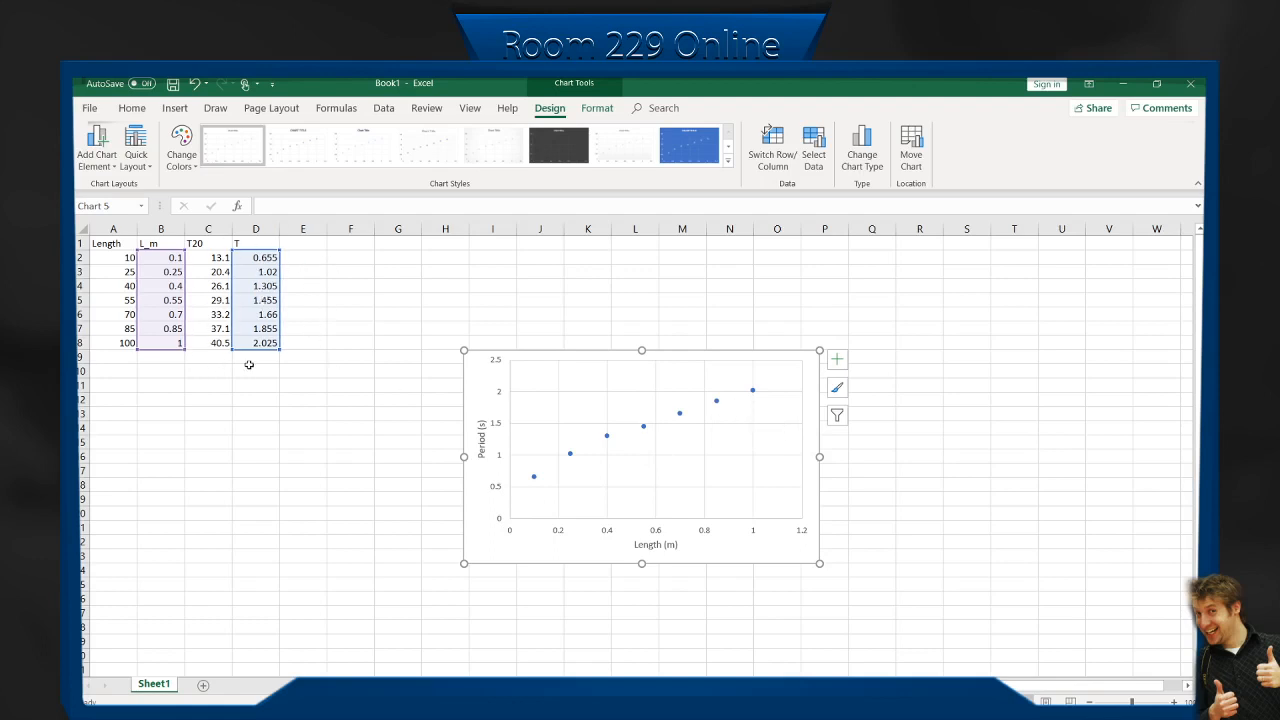
pyautogui.moveTo(602, 351); pyautogui.dragTo(334, 420)
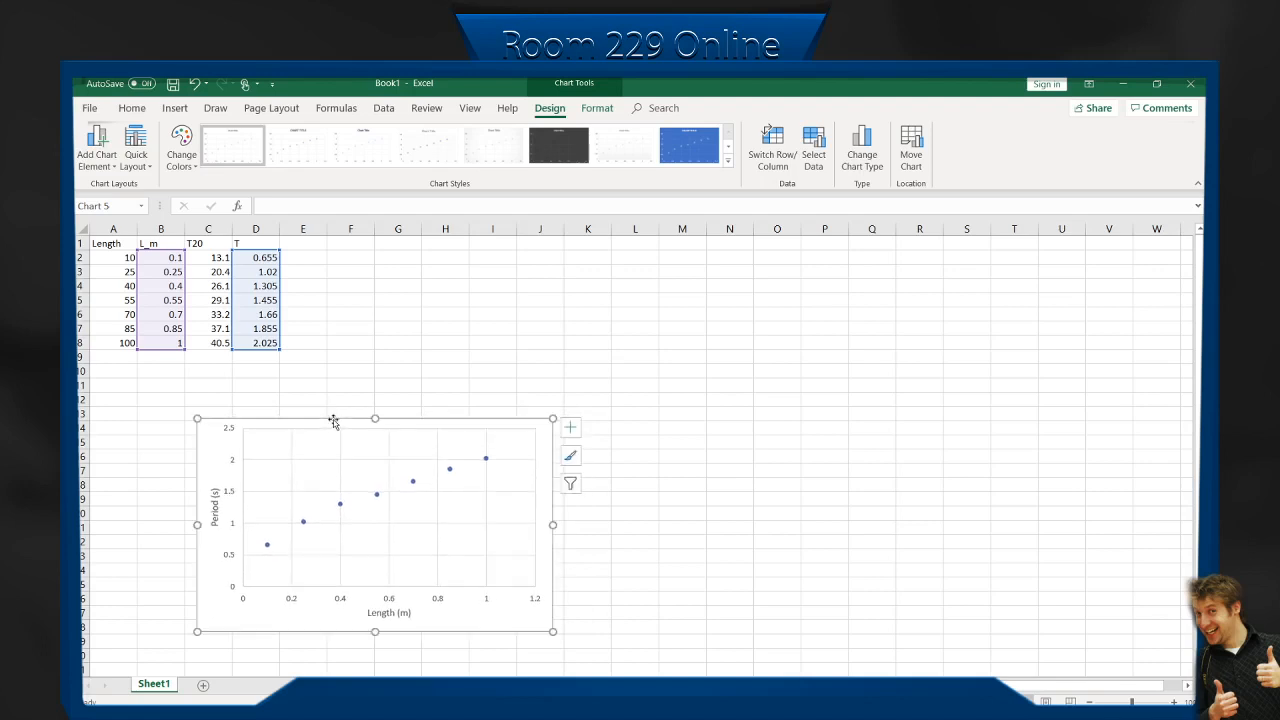
pyautogui.click(353, 396)
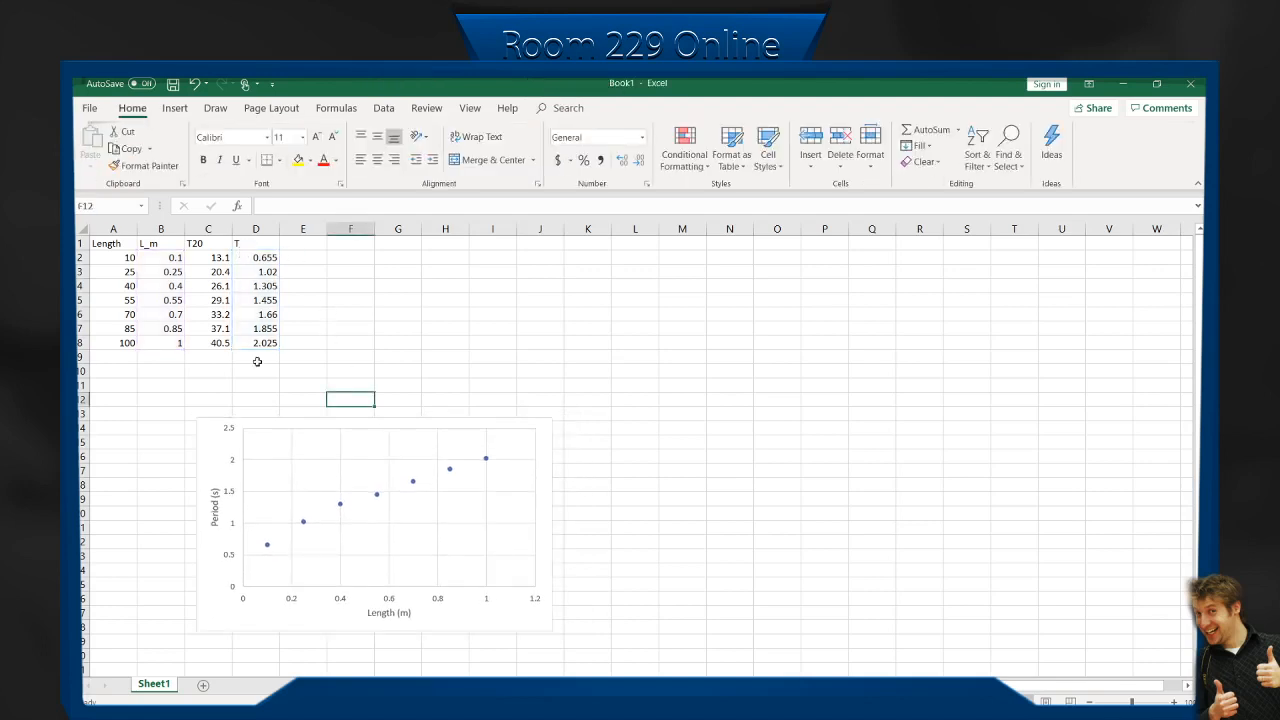
# Enter T^2 as the header in E1 and square the first period in E2 with =D2^2.
pyautogui.click(313, 243)
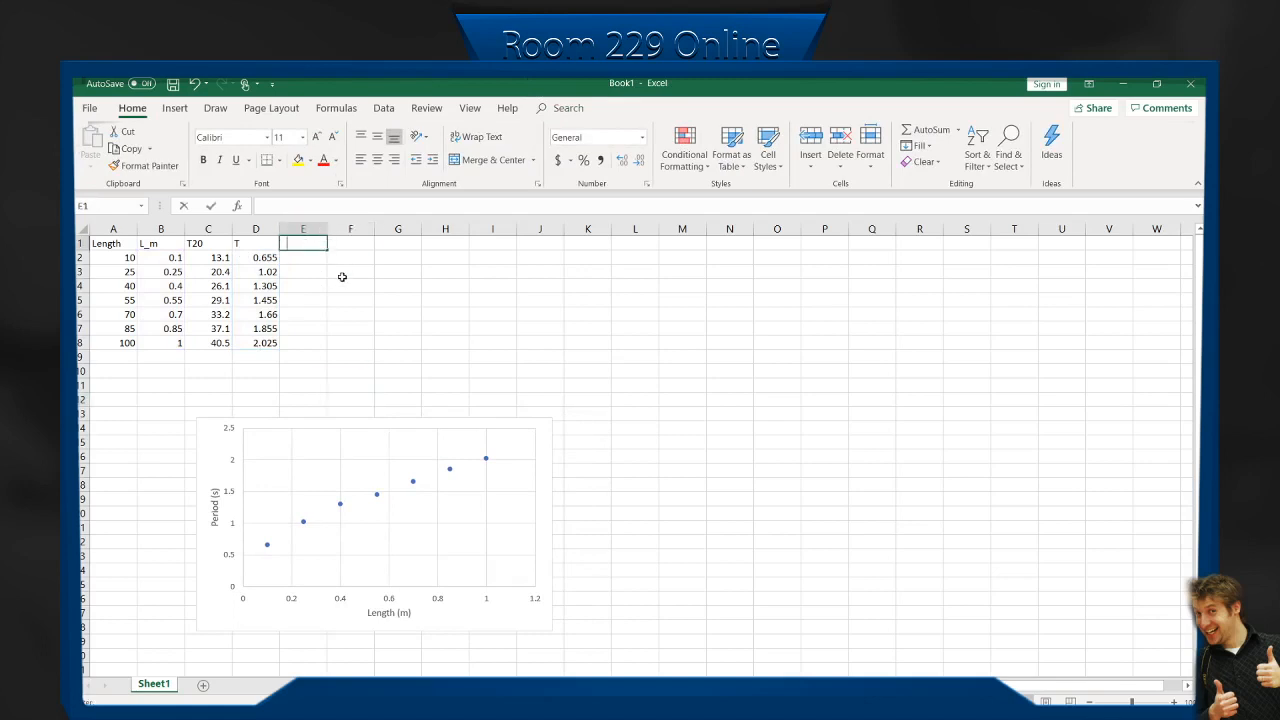
pyautogui.write('T^2')
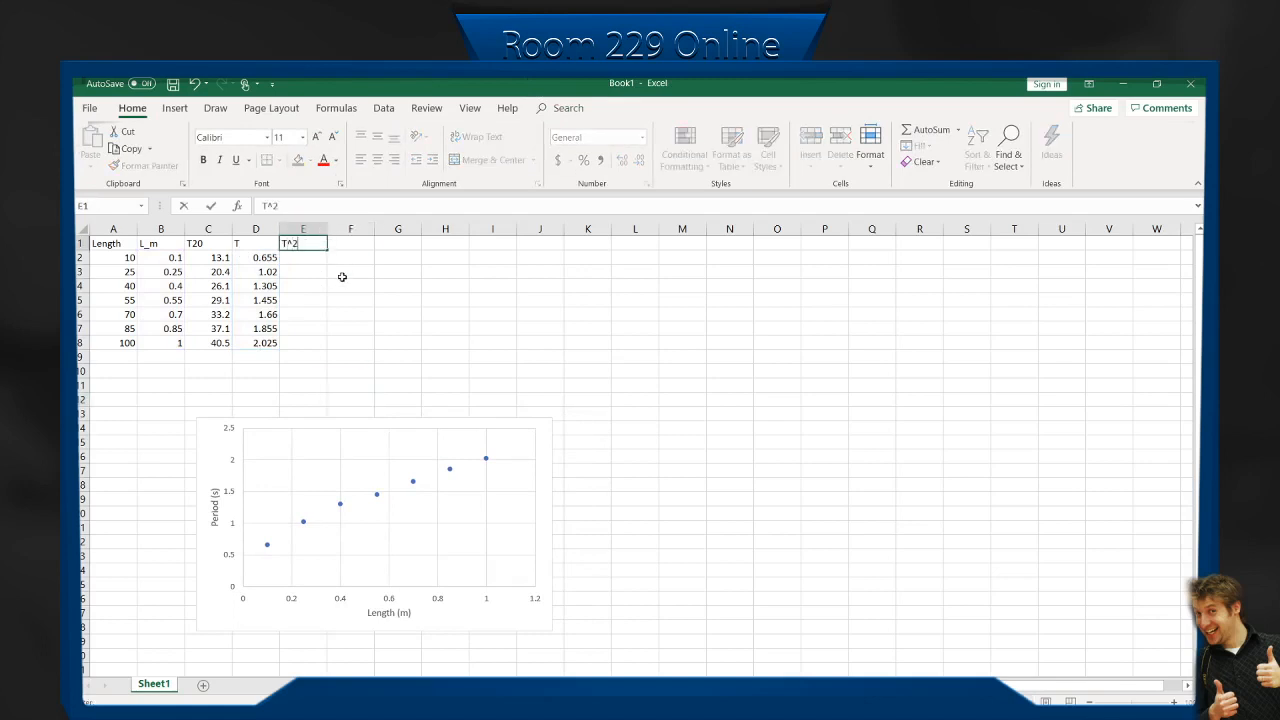
pyautogui.press('Return')
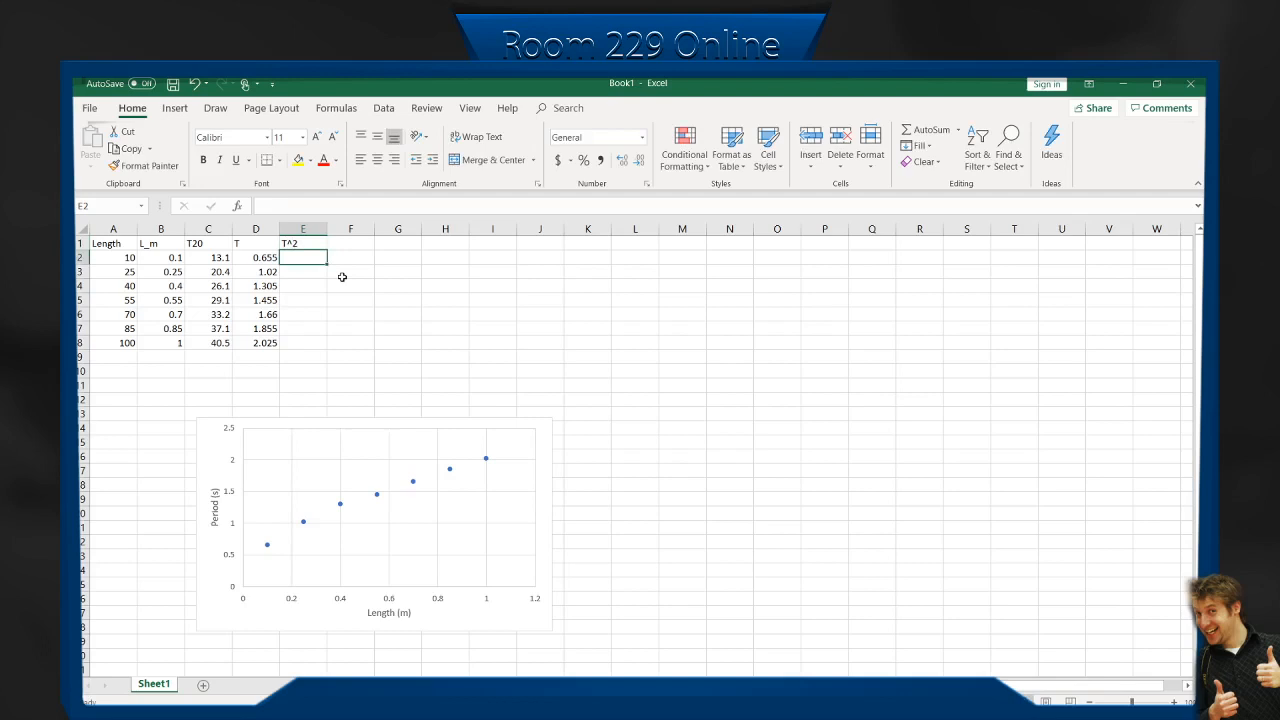
pyautogui.write('=')
pyautogui.press('Left')
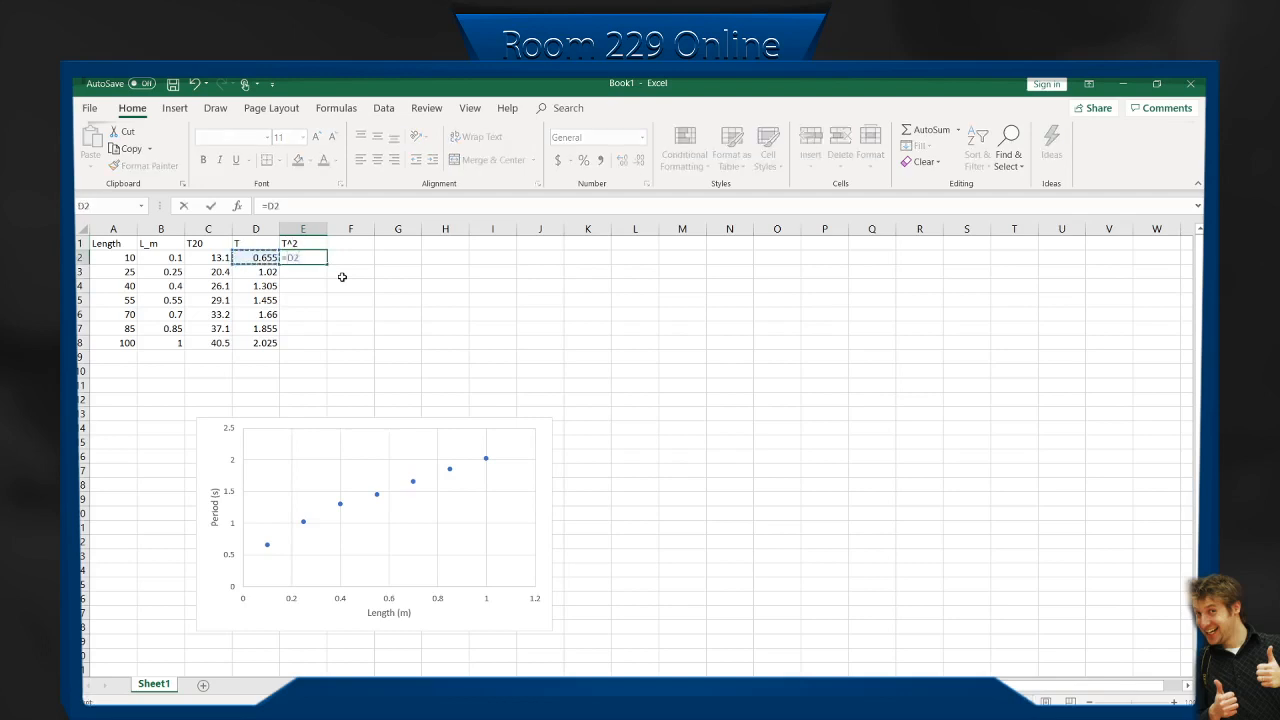
pyautogui.write('^2')
pyautogui.press('Return')
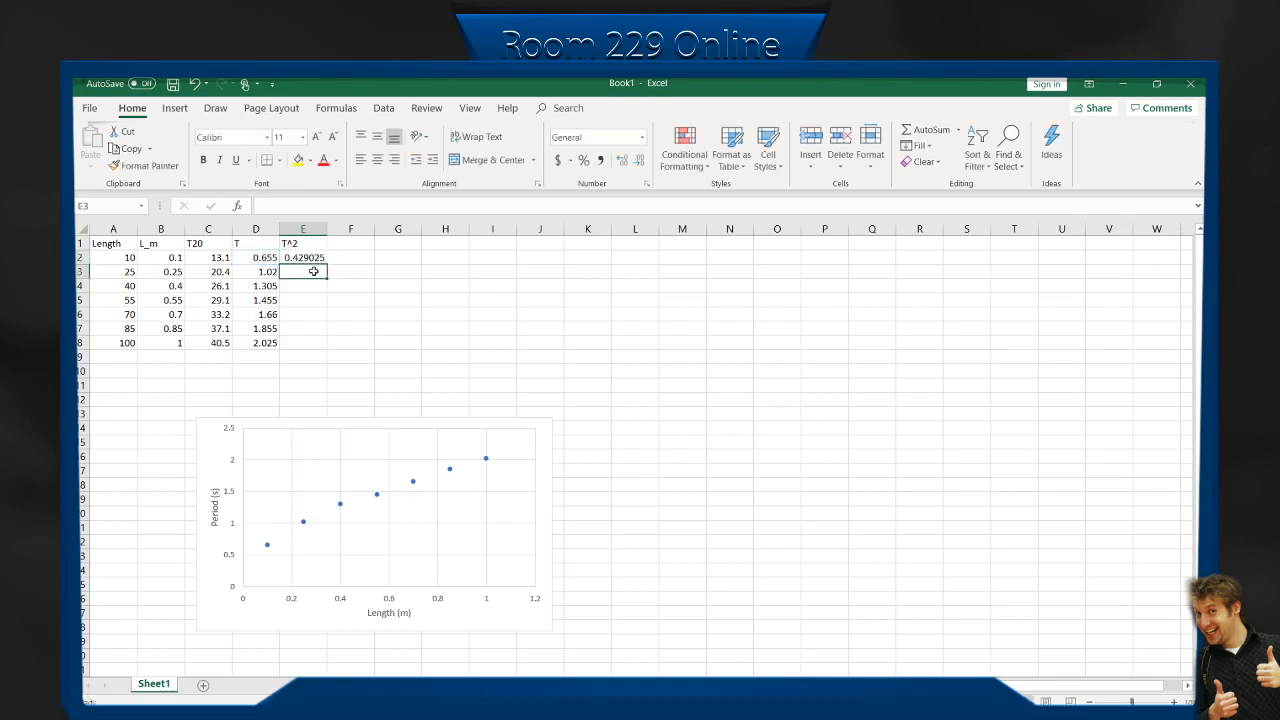
# Fill the squared-period formula from E2 down to E8.
pyautogui.click(304, 259)
pyautogui.moveTo(327, 260); pyautogui.dragTo(320, 350)
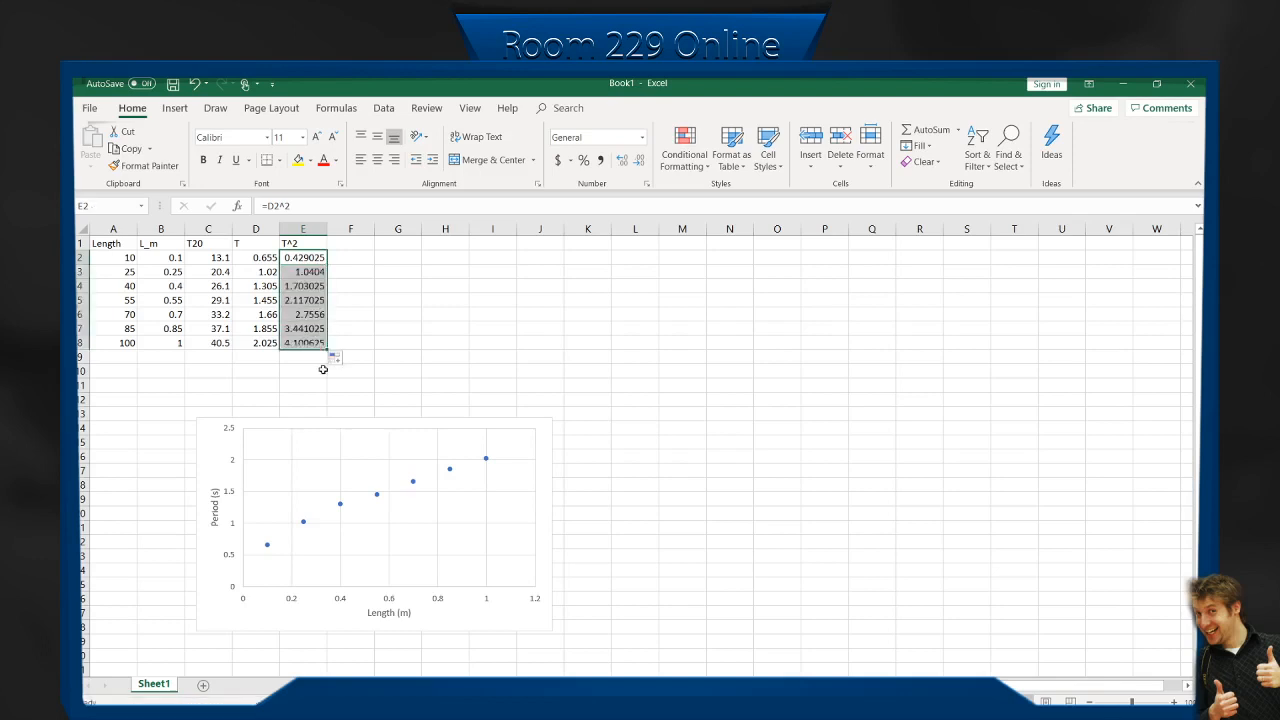
pyautogui.click(368, 377)
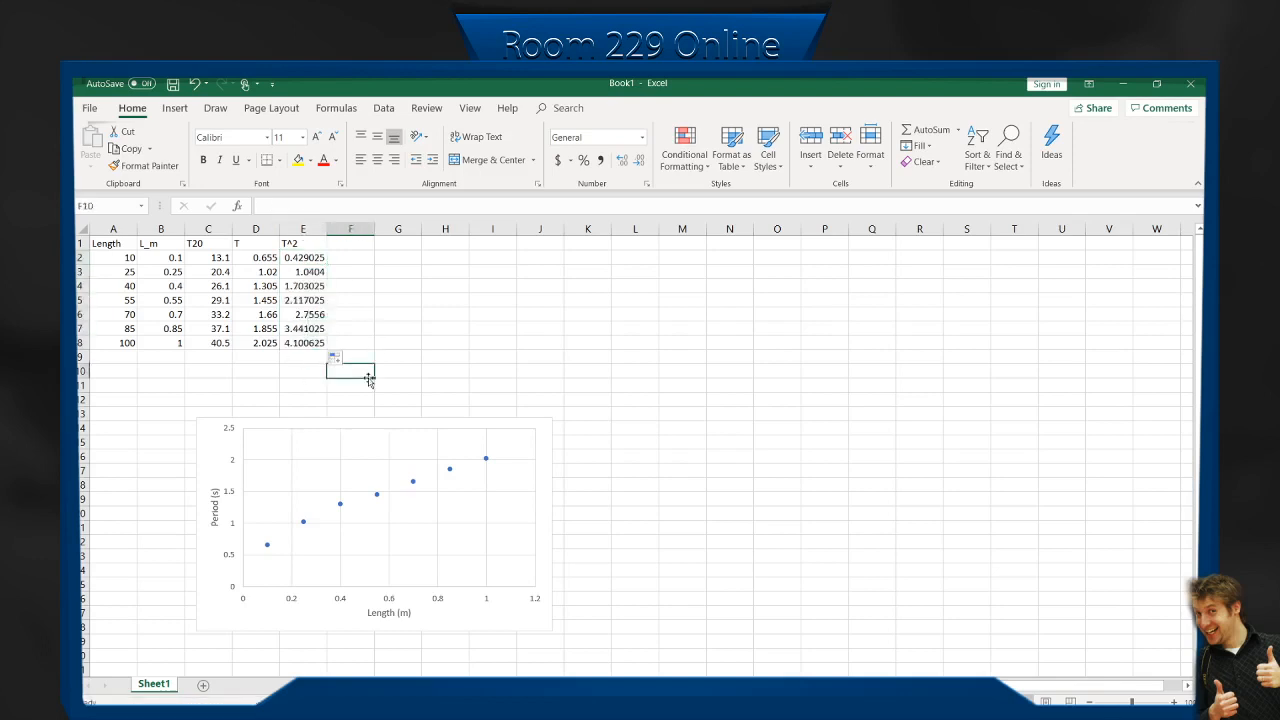
# Insert a markers-only scatter chart from B2:B8 and E2:E8 and place it clear of the first chart.
pyautogui.moveTo(149, 256); pyautogui.dragTo(174, 343)
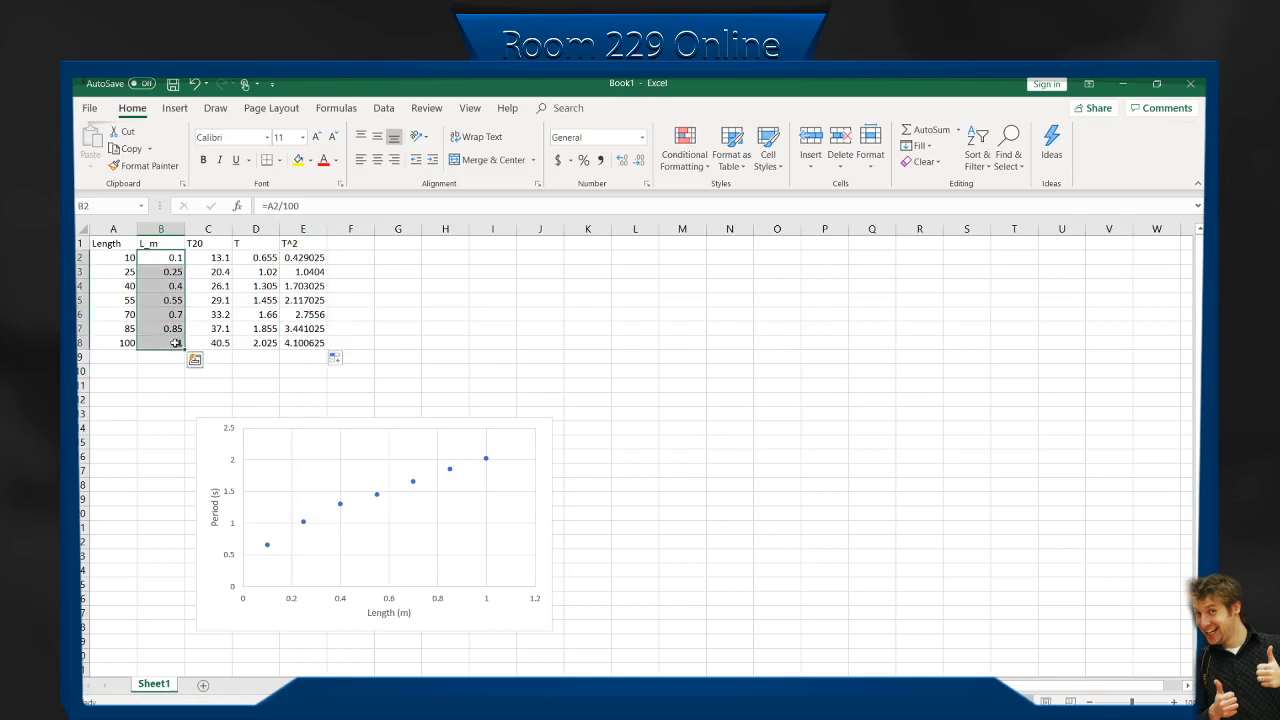
pyautogui.moveTo(324, 252); pyautogui.dragTo(294, 347)
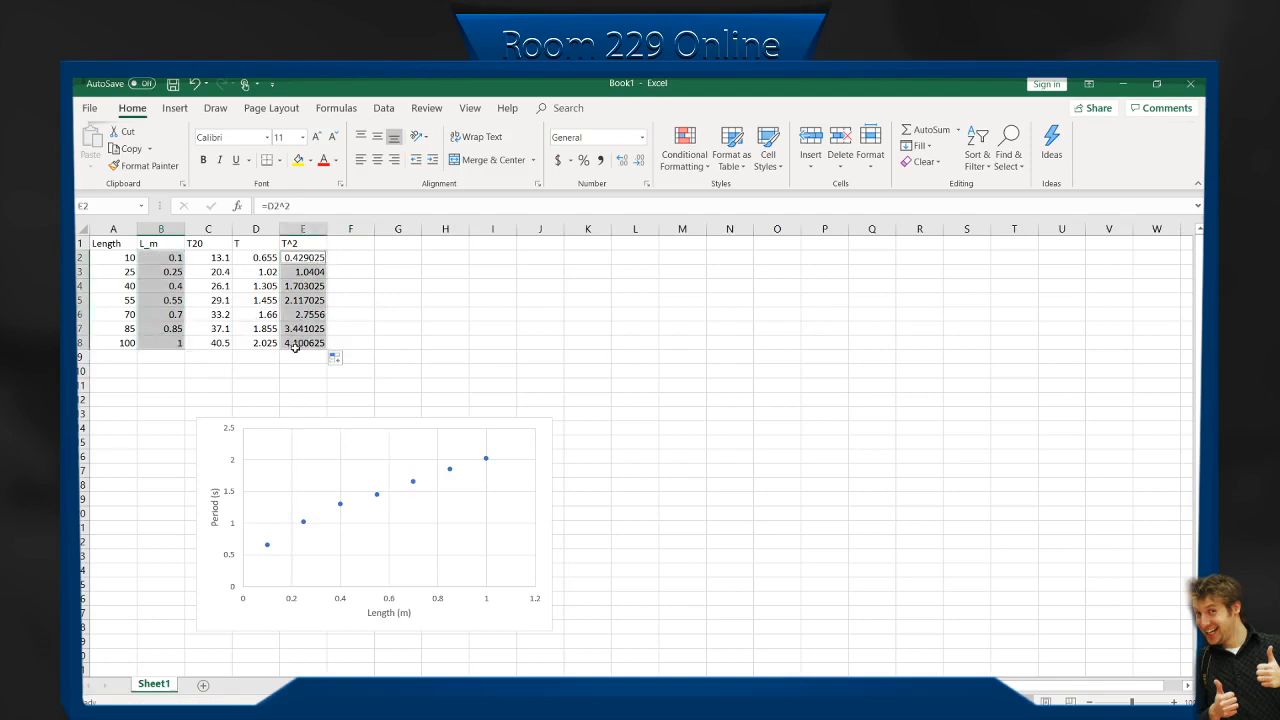
pyautogui.click(175, 108)
pyautogui.click(593, 165)
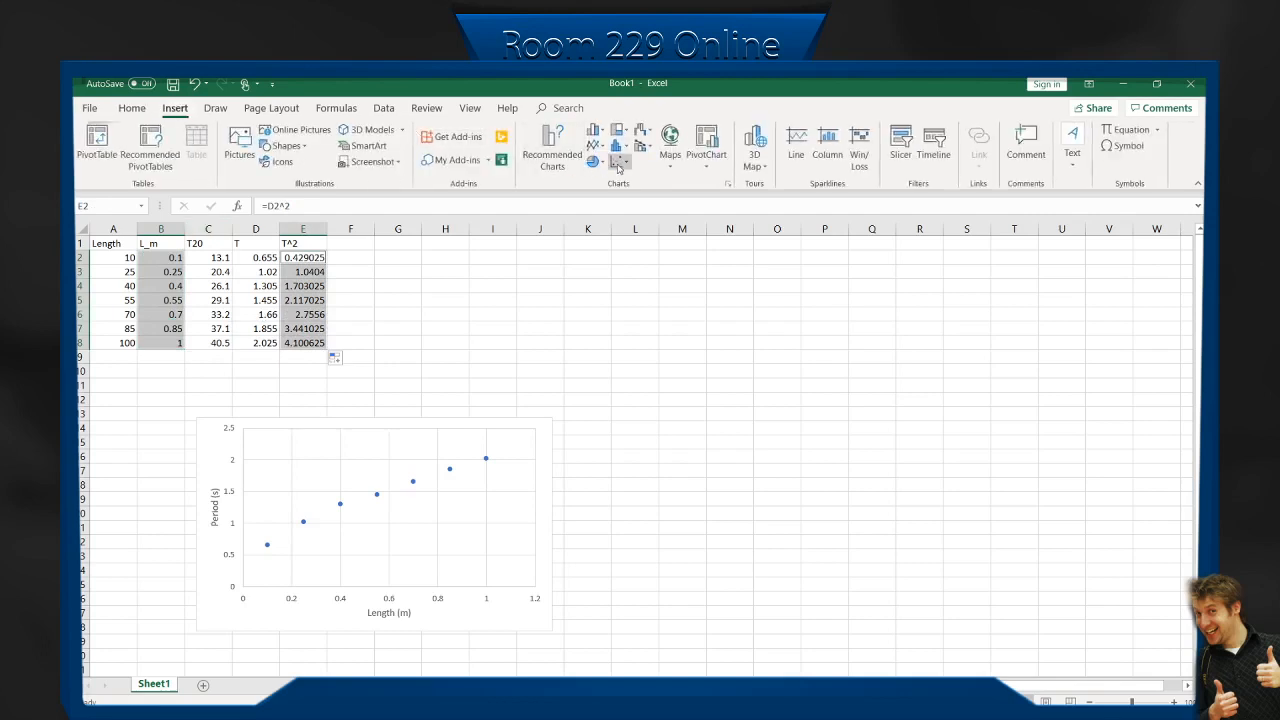
pyautogui.click(638, 212)
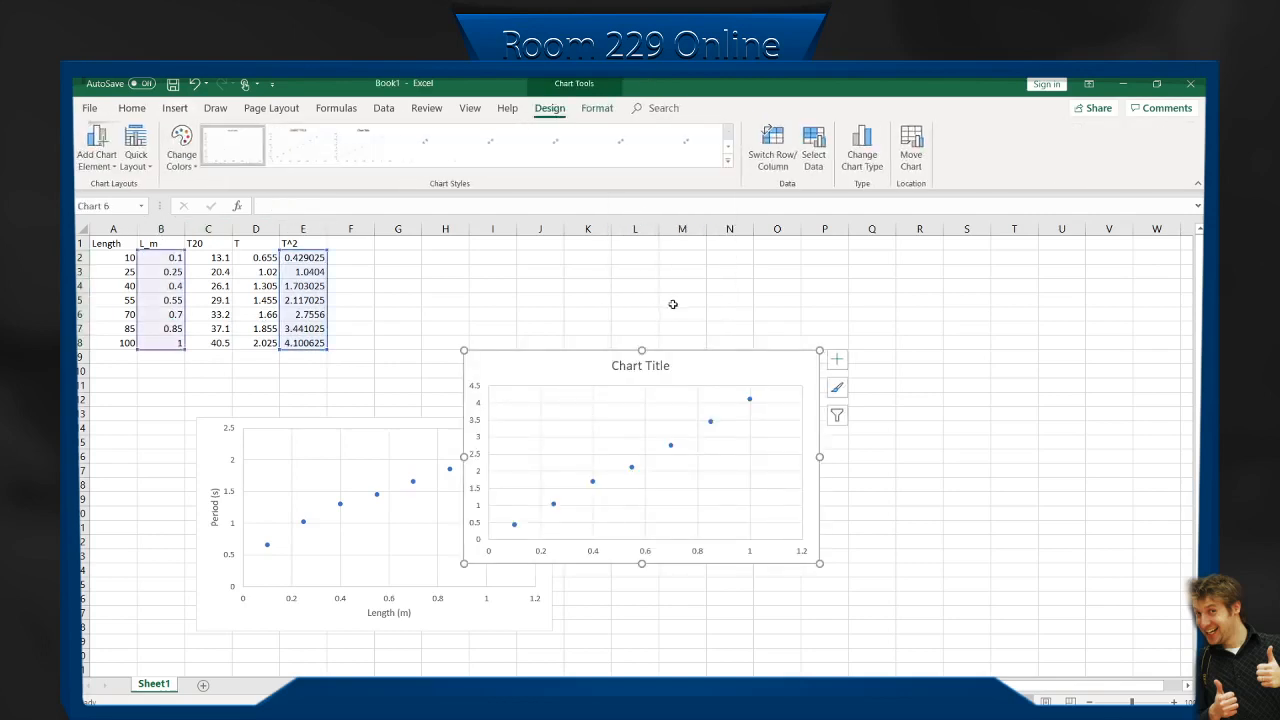
pyautogui.moveTo(753, 340); pyautogui.dragTo(829, 337)
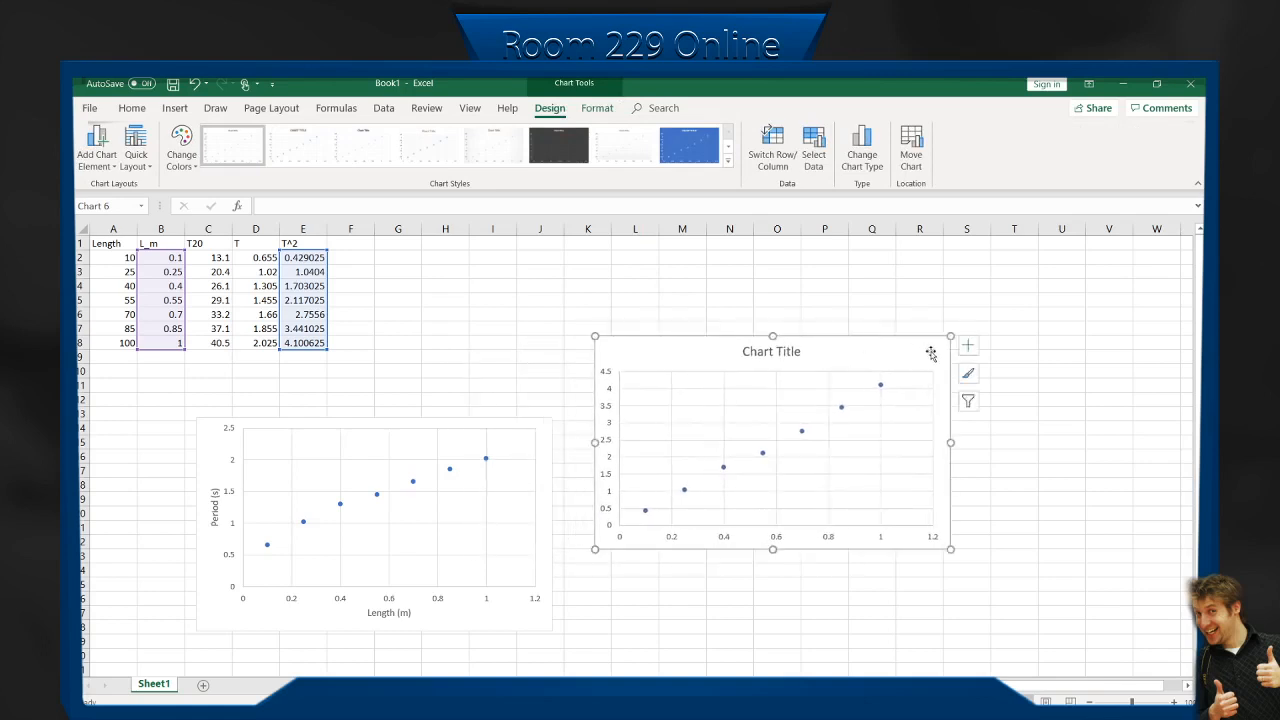
# Remove the chart title from the T^2 chart and add axis titles.
pyautogui.click(967, 345)
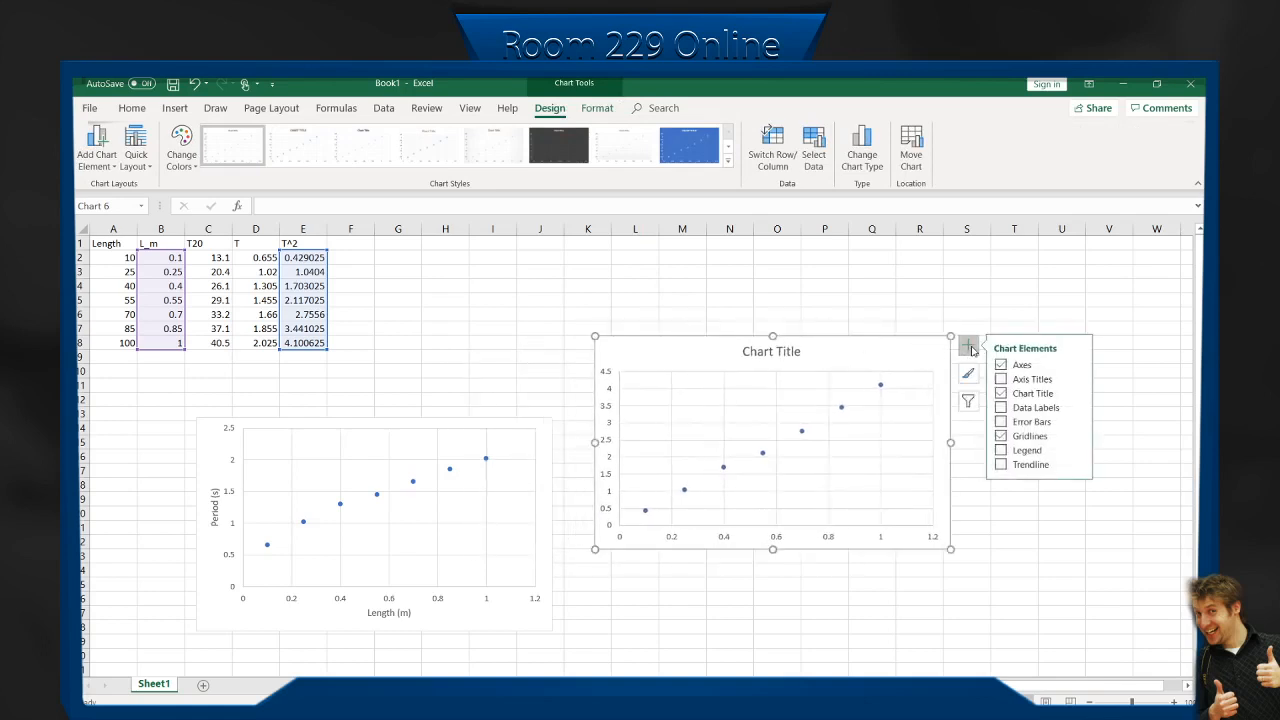
pyautogui.click(1001, 393)
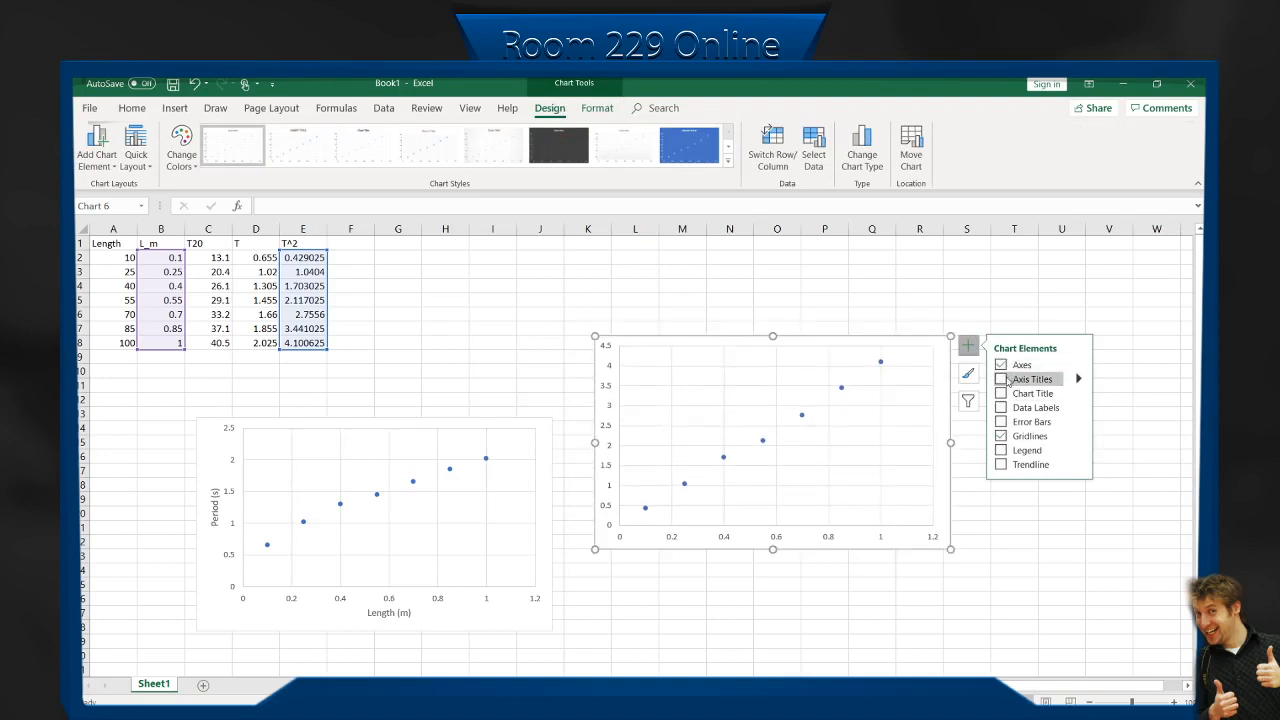
pyautogui.click(1001, 379)
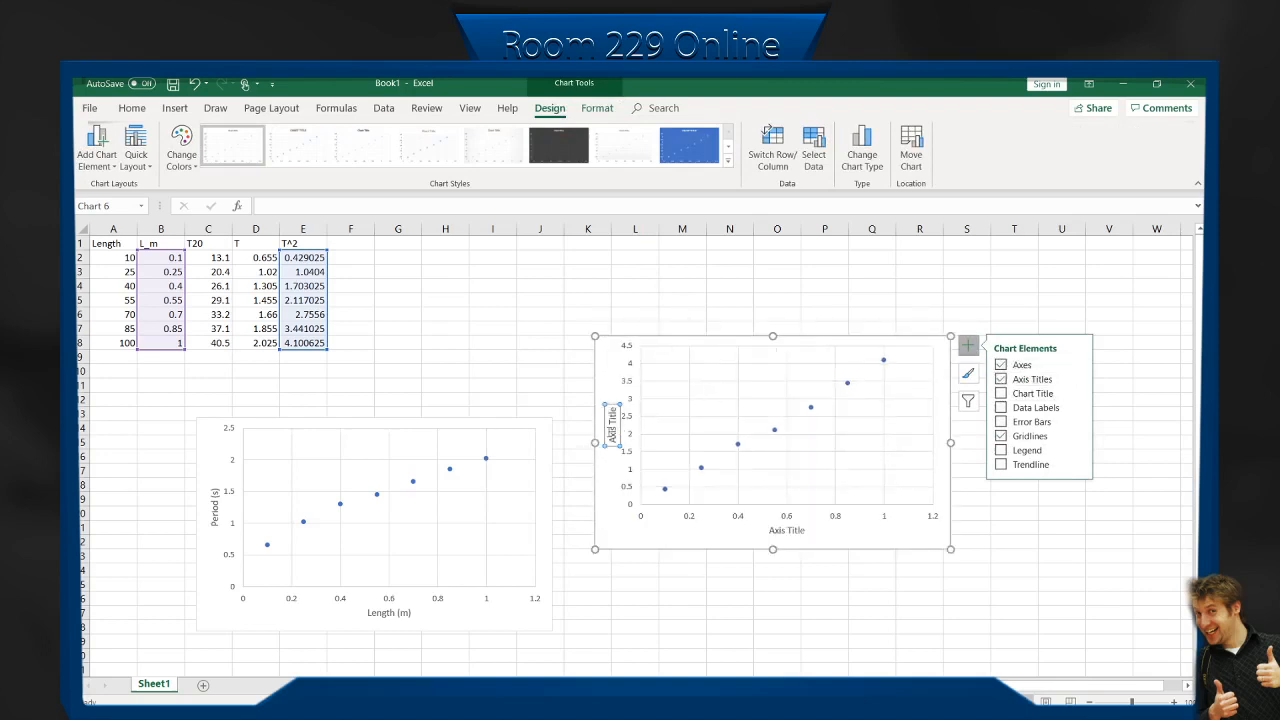
# Label the vertical axis of the T^2 chart "Period² (s²)".
pyautogui.click(613, 435)
pyautogui.moveTo(612, 409); pyautogui.dragTo(617, 447)
pyautogui.write('Period')
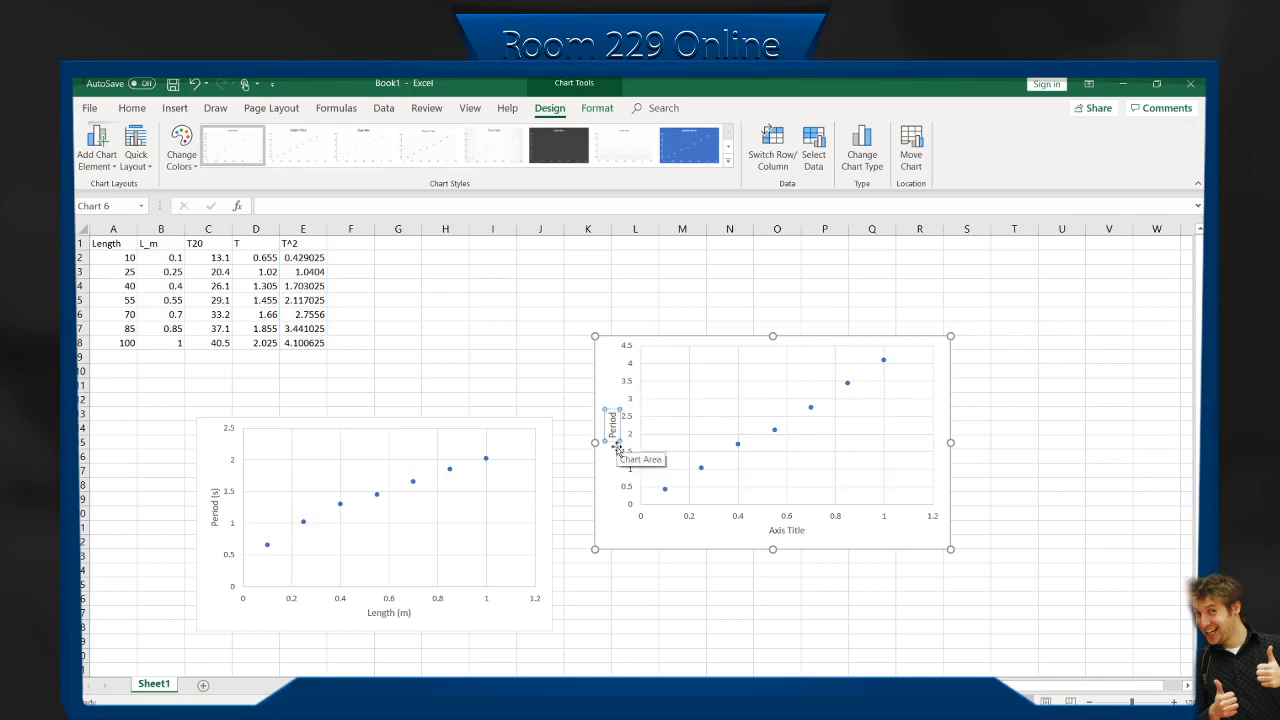
pyautogui.write('²')
pyautogui.press('BackSpace')
pyautogui.write('2')
pyautogui.press('BackSpace')
pyautogui.write('²')
pyautogui.write('(s²')
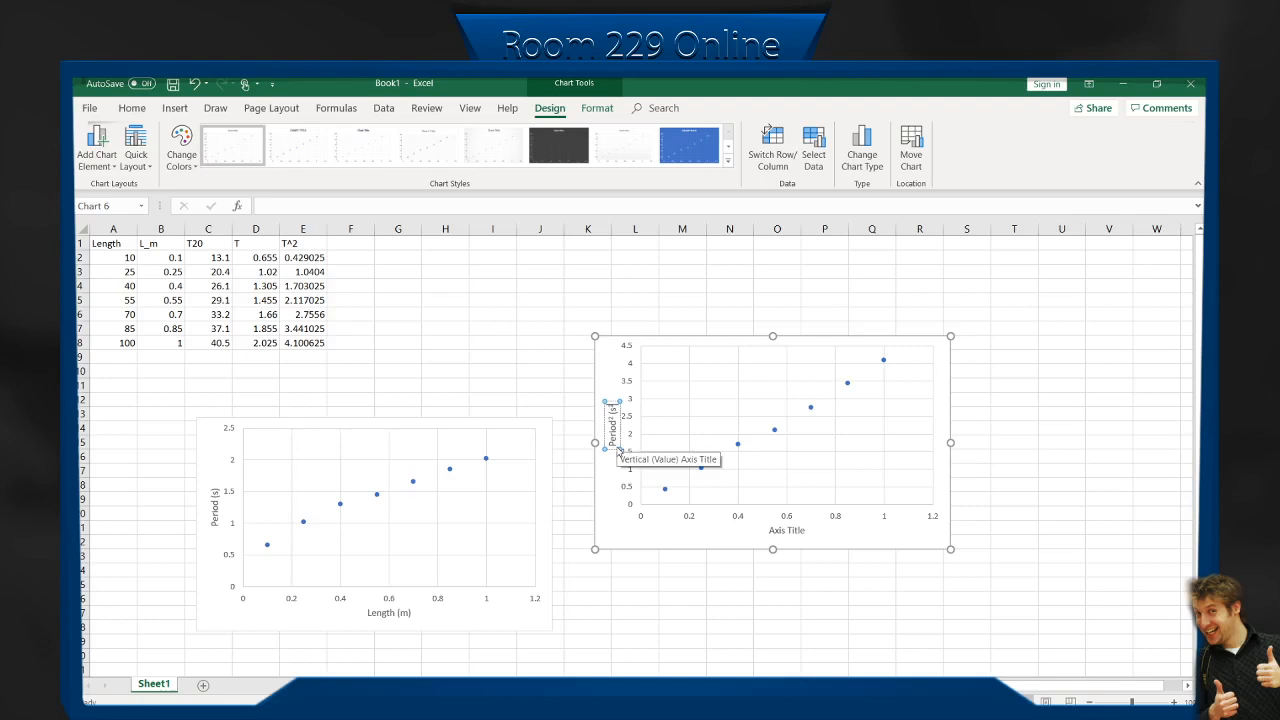
pyautogui.write(')')
# Label the horizontal axis of the T^2 chart "Length (m)".
pyautogui.click(793, 530)
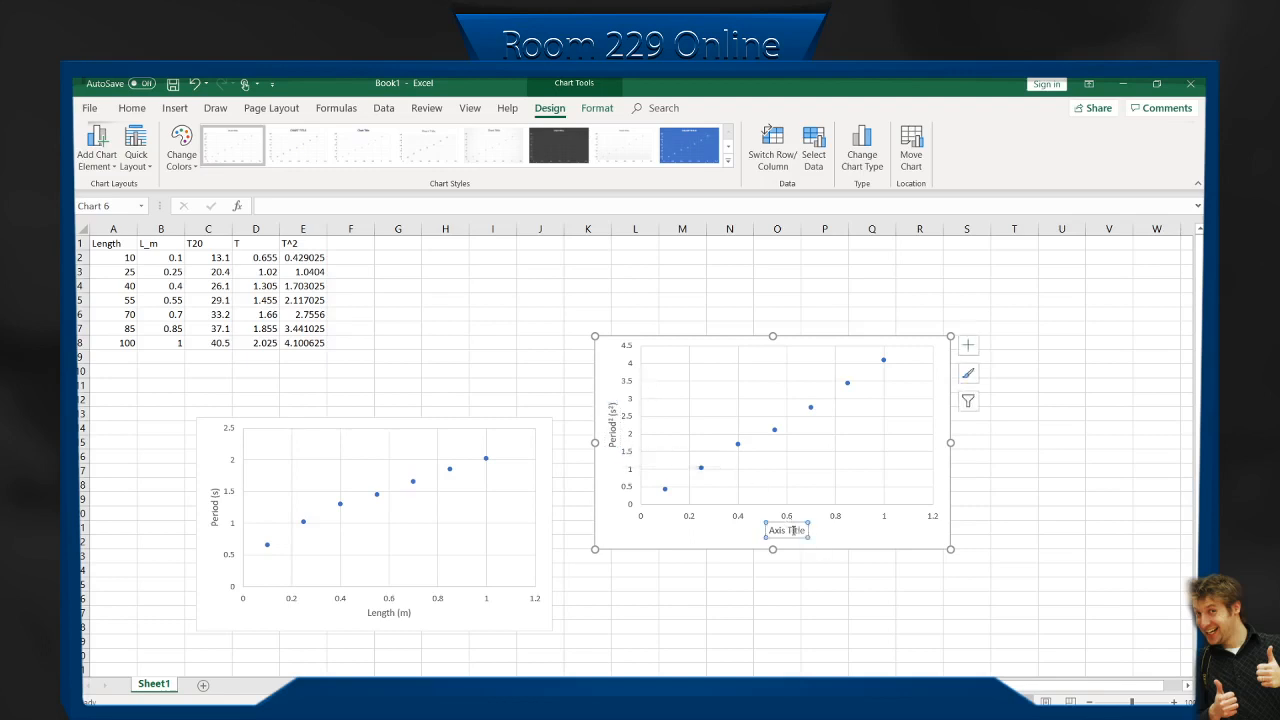
pyautogui.moveTo(805, 530); pyautogui.dragTo(746, 530)
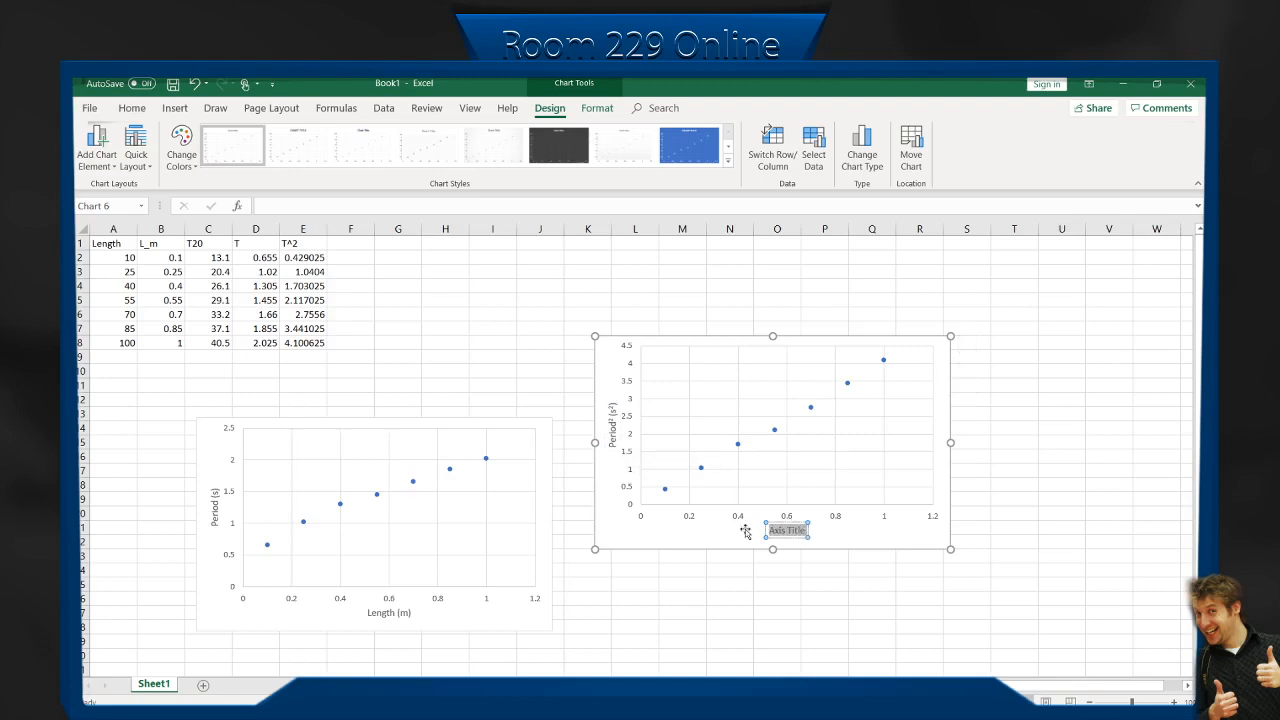
pyautogui.write('Length')
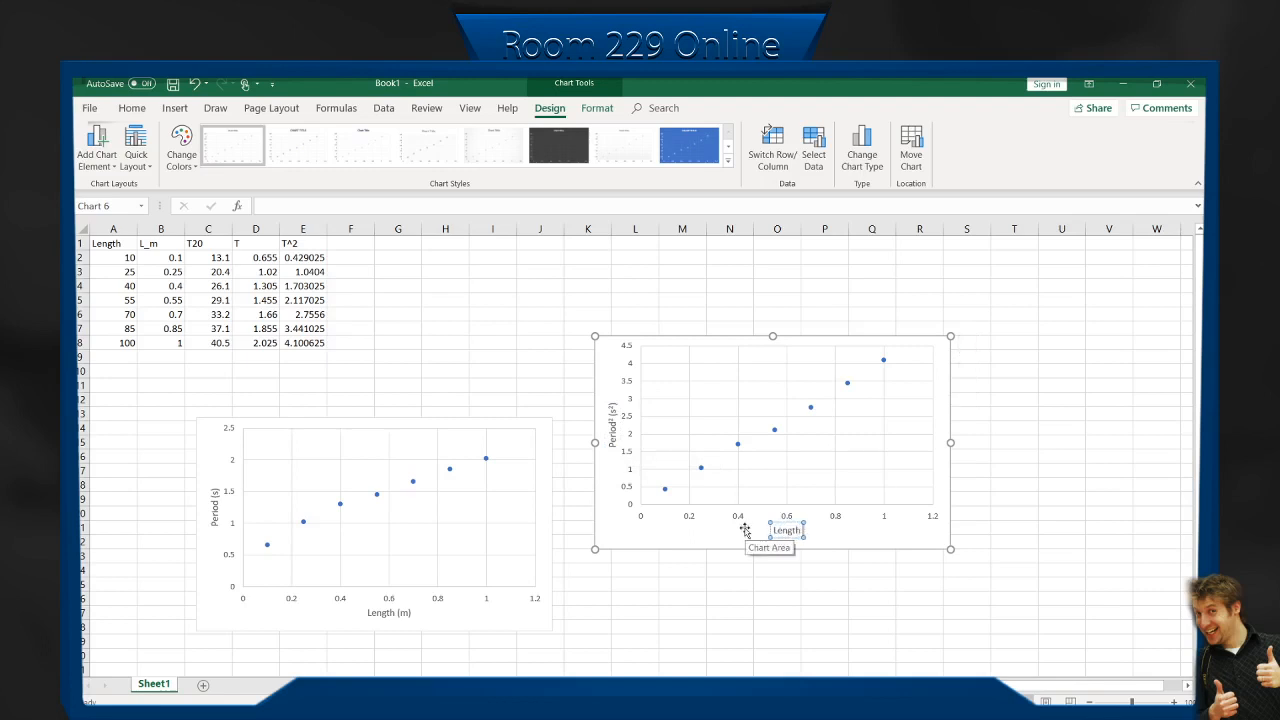
pyautogui.write(' (M)')
pyautogui.press('BackSpace')
pyautogui.press('BackSpace')
pyautogui.write('m)')
pyautogui.click(820, 451)
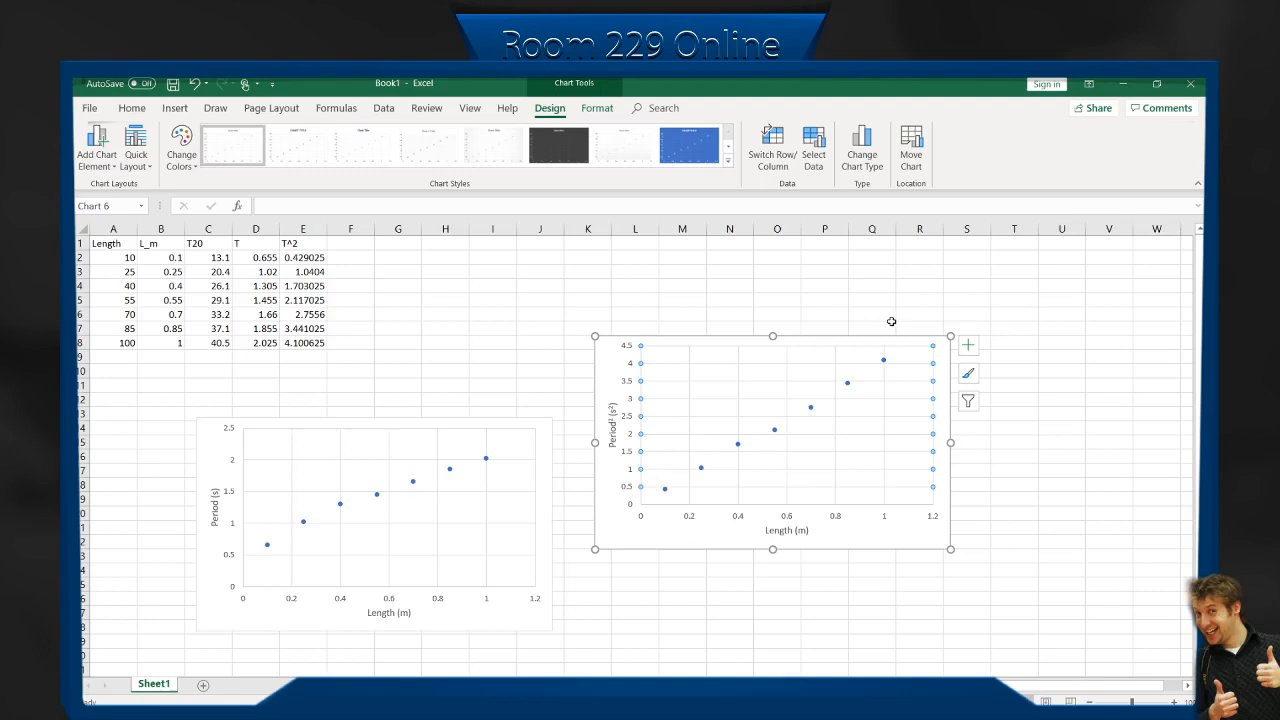
# Add a linear trendline to the T^2 data series, display its equation on the chart and select the equation label.
pyautogui.rightClick(847, 385)
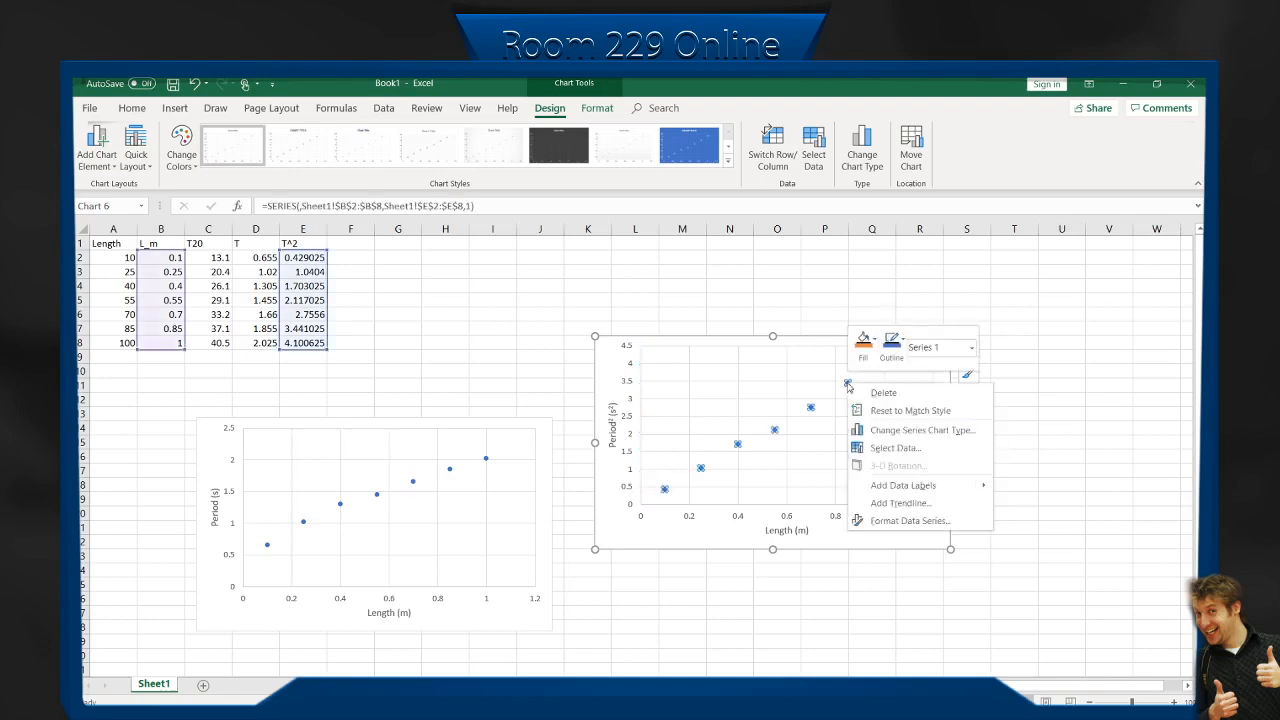
pyautogui.click(920, 504)
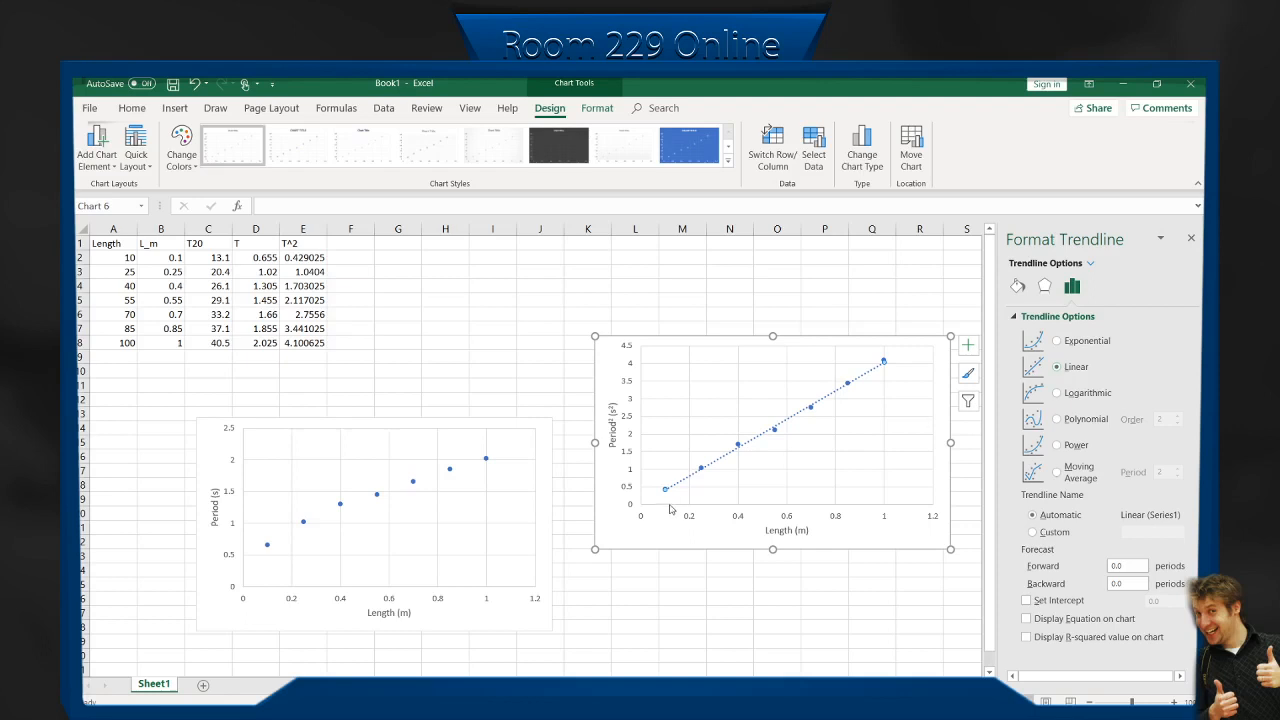
pyautogui.click(1027, 619)
pyautogui.click(845, 362)
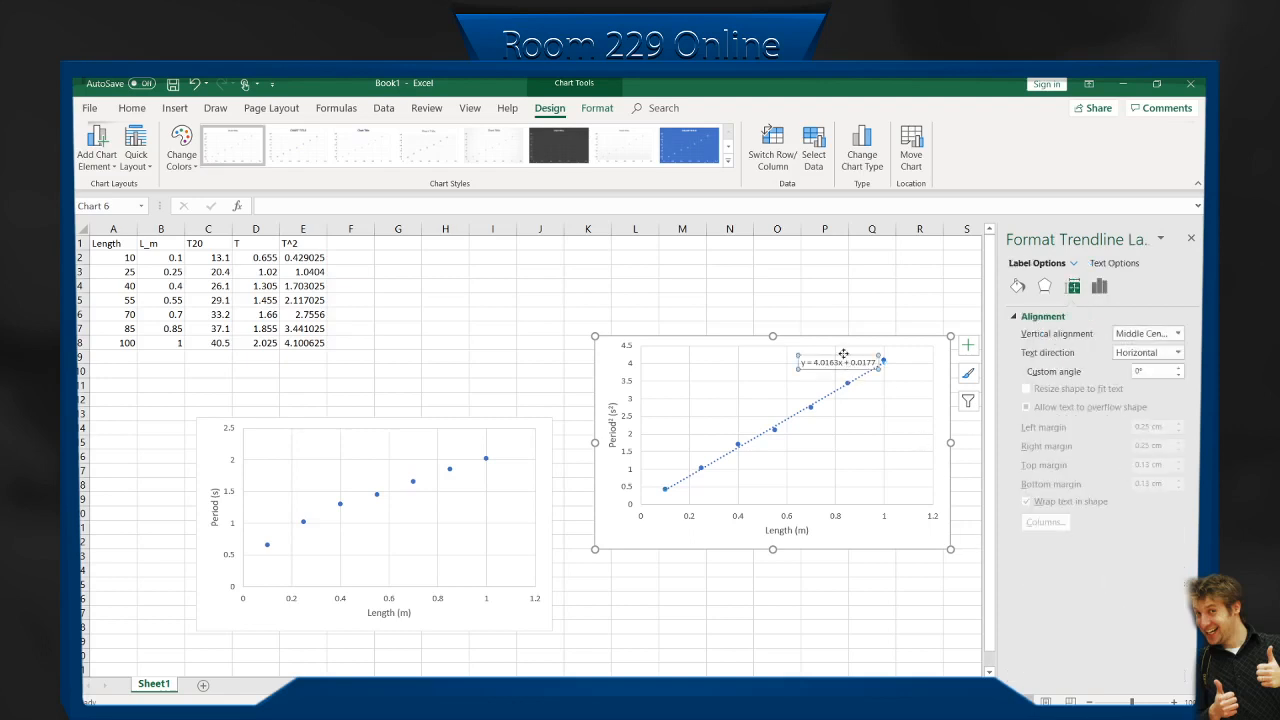
# Move the trendline equation label to the empty area below the line, near the lower-right corner of the T^2 chart's plot area.
pyautogui.moveTo(845, 358); pyautogui.dragTo(873, 469)
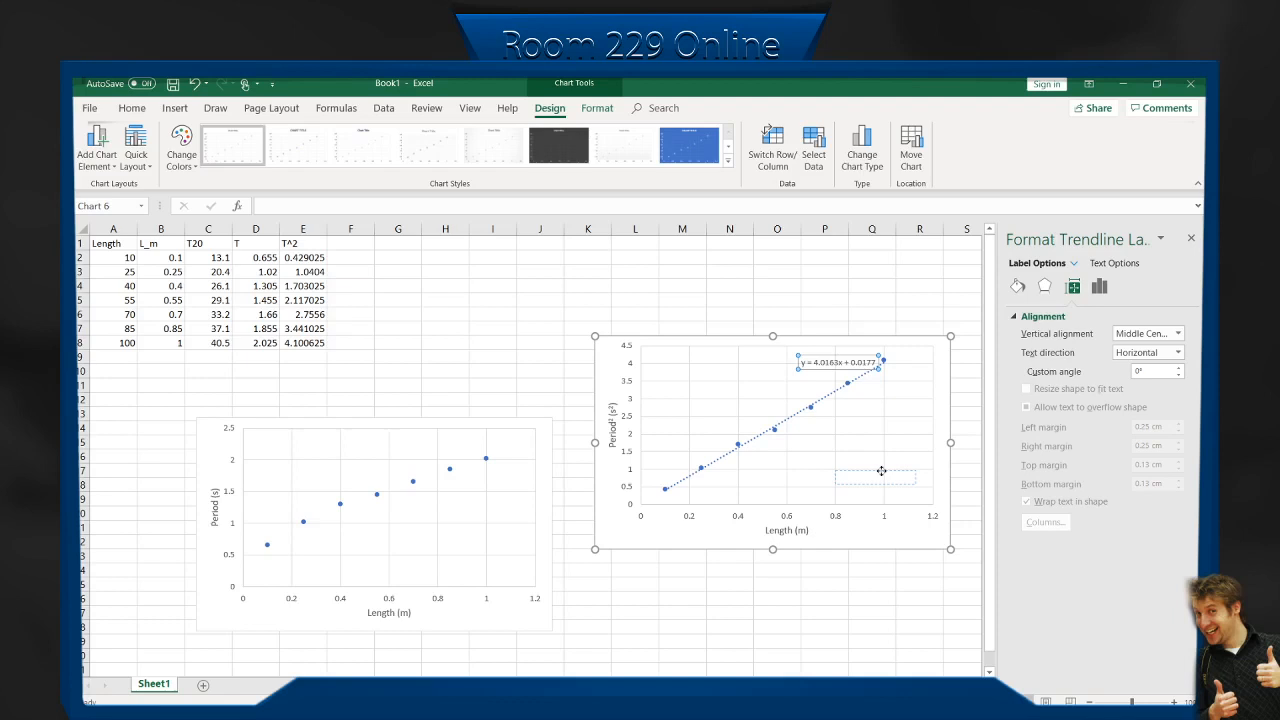
pyautogui.moveTo(881, 470); pyautogui.dragTo(882, 472)
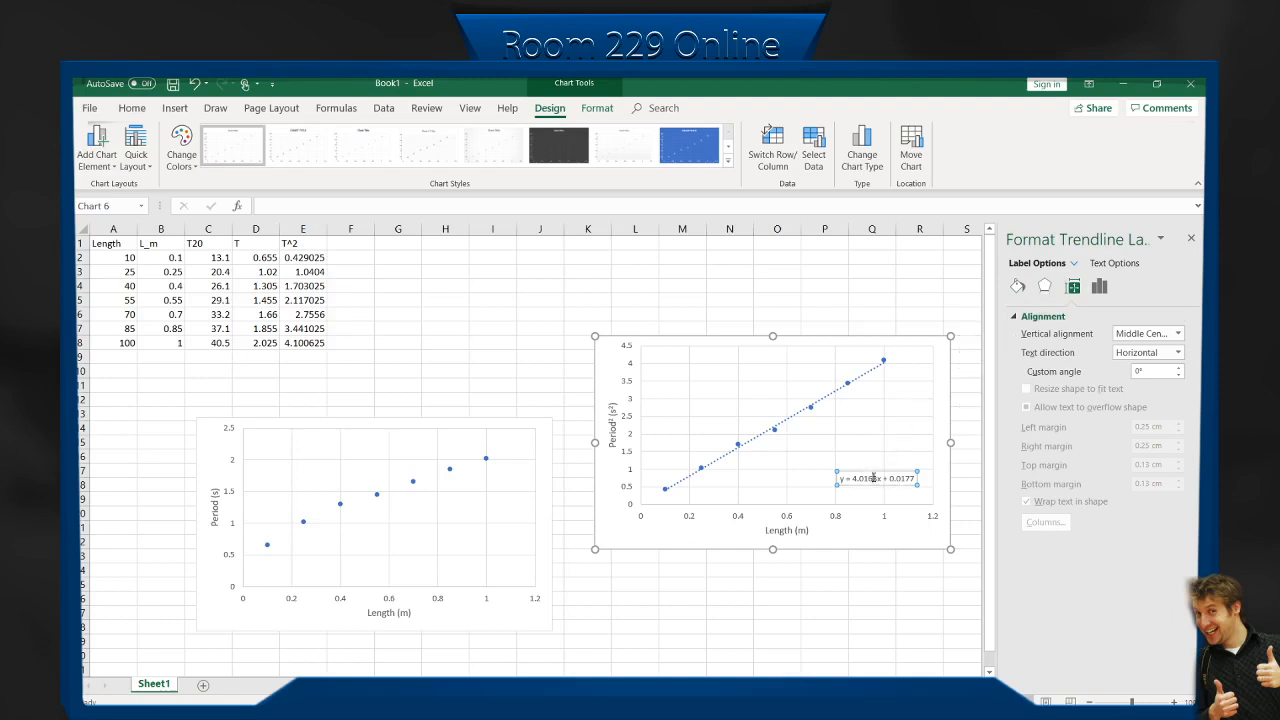
# Display the linear trendline's R-squared value on the T^2 chart and hide it again.
pyautogui.click(856, 381)
pyautogui.click(852, 383)
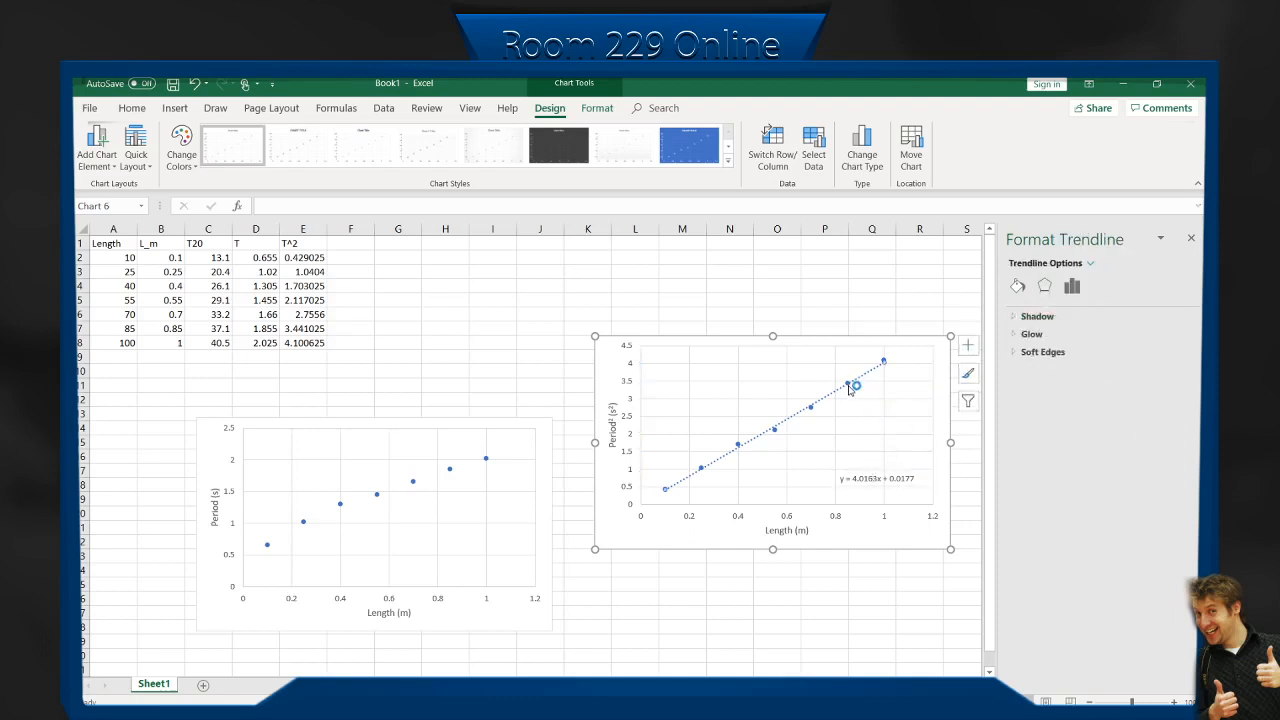
pyautogui.rightClick(851, 381)
pyautogui.click(883, 488)
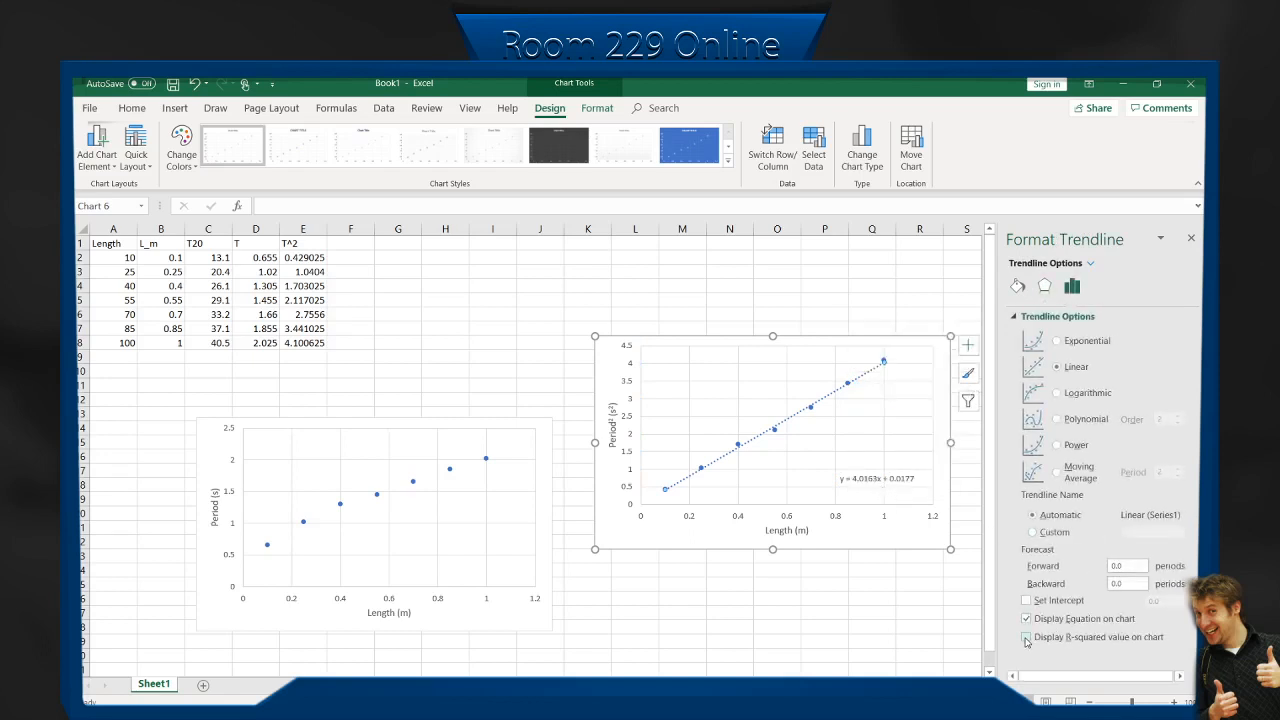
pyautogui.click(1026, 638)
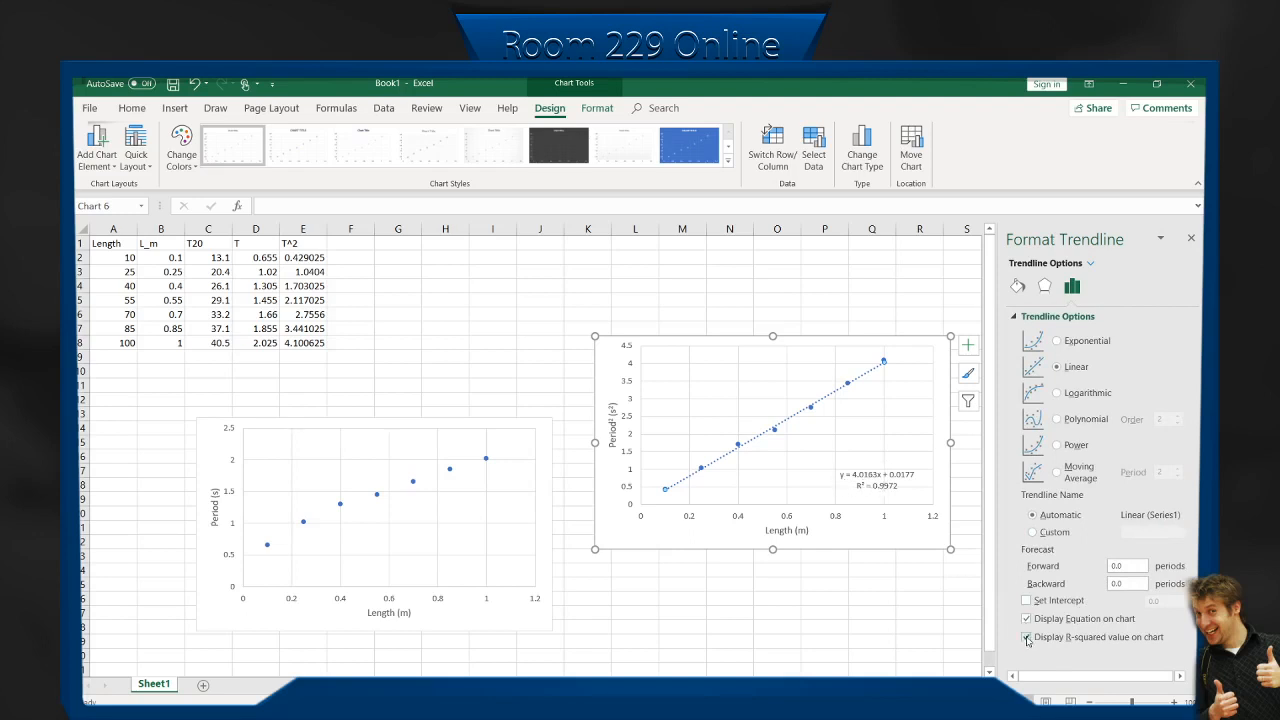
pyautogui.click(1026, 638)
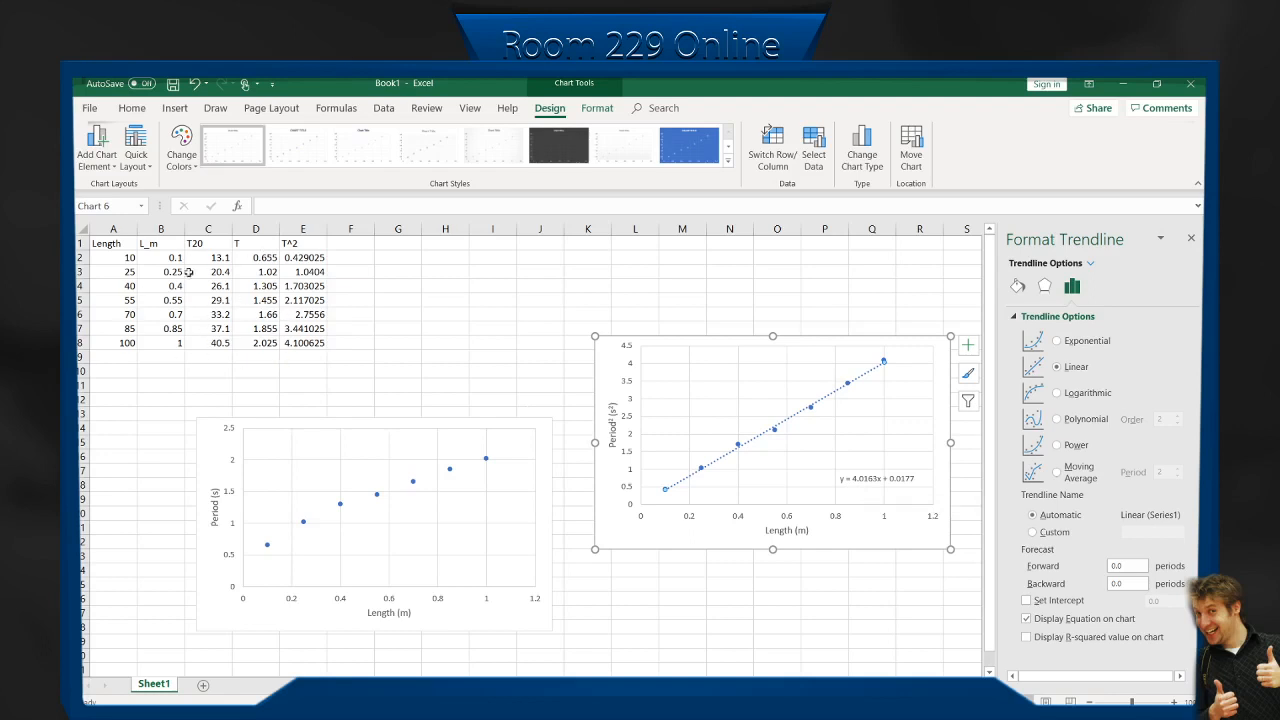
# Inspect the formula in cell E2, the source ranges of the T^2 chart and the commands available for its chart area.
pyautogui.click(304, 259)
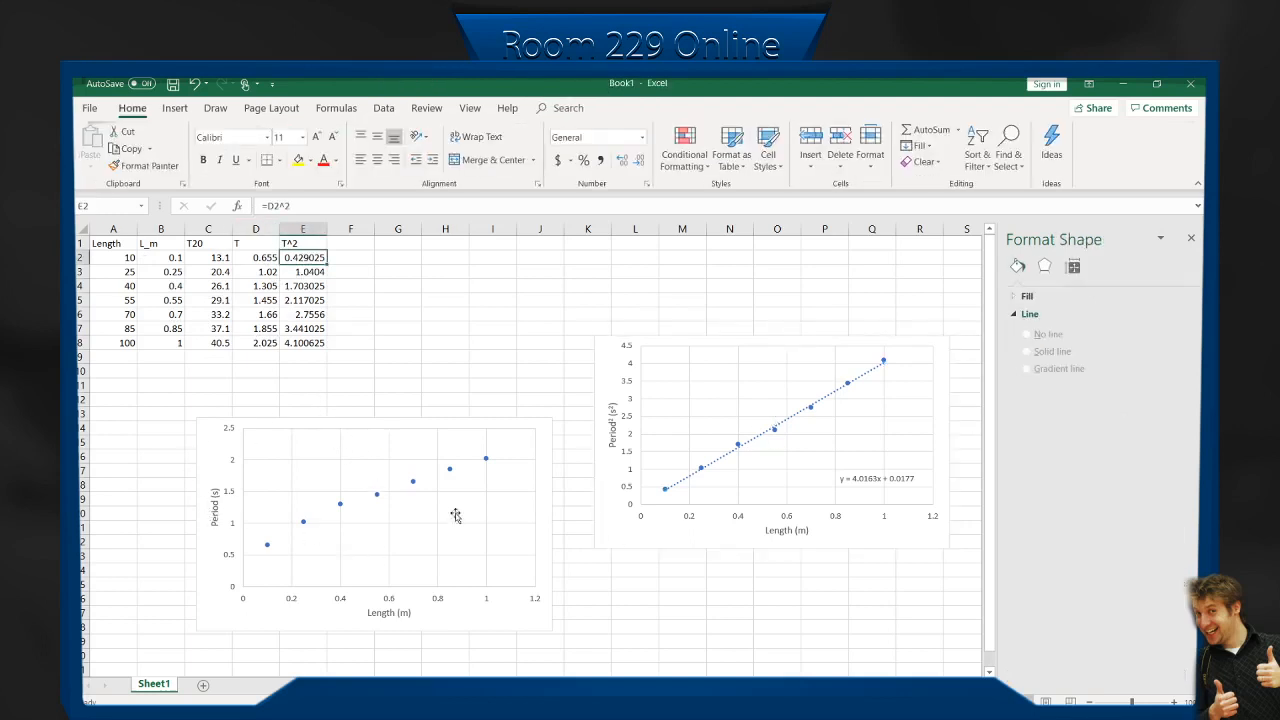
pyautogui.click(707, 378)
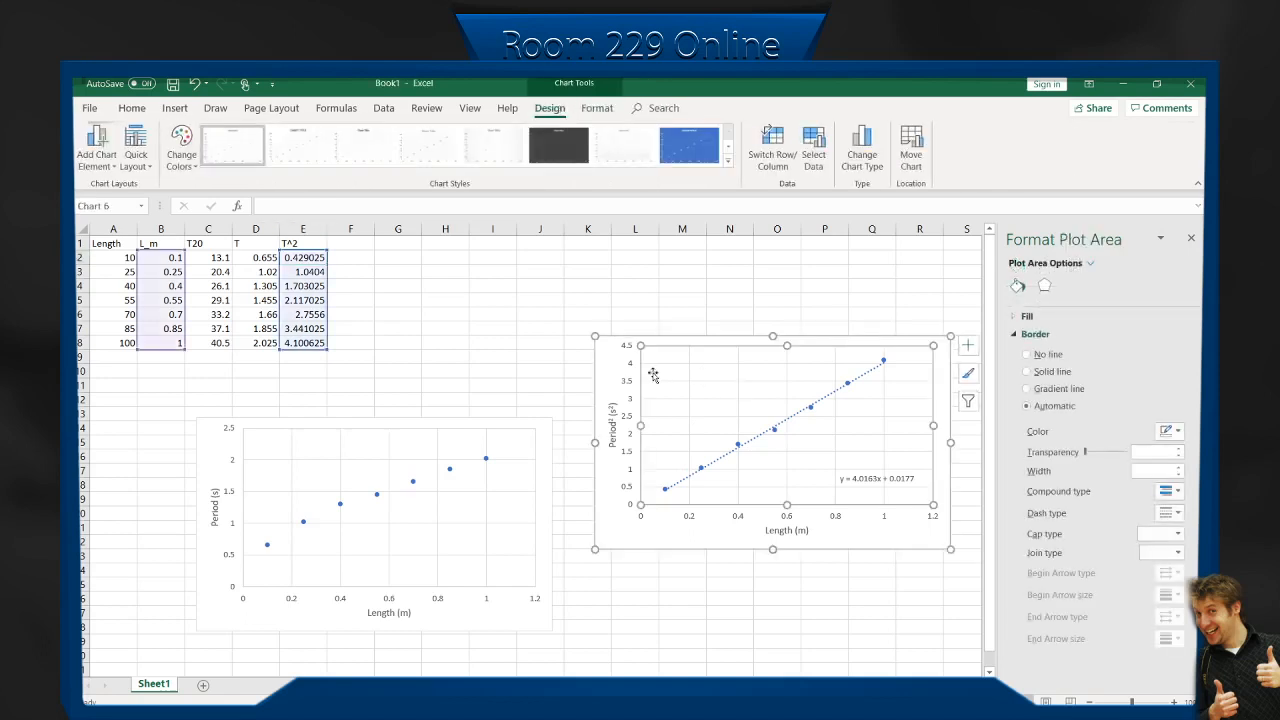
pyautogui.rightClick(605, 363)
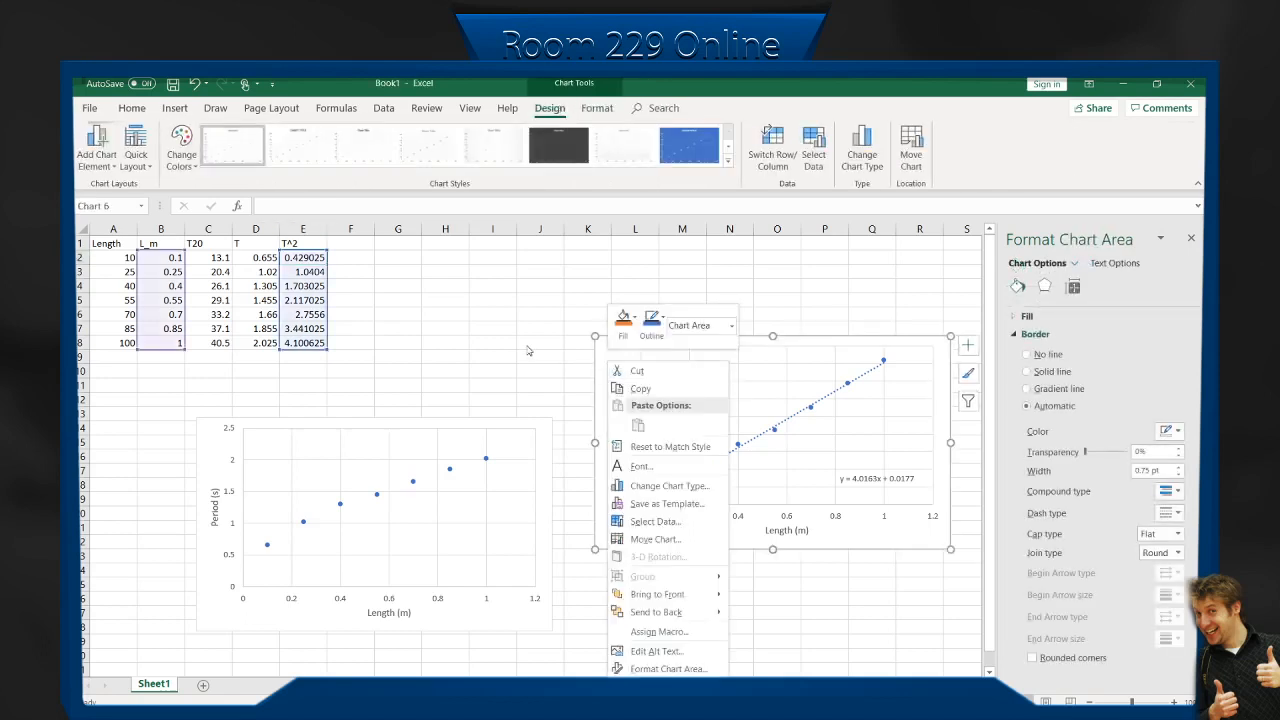
pyautogui.press('Escape')
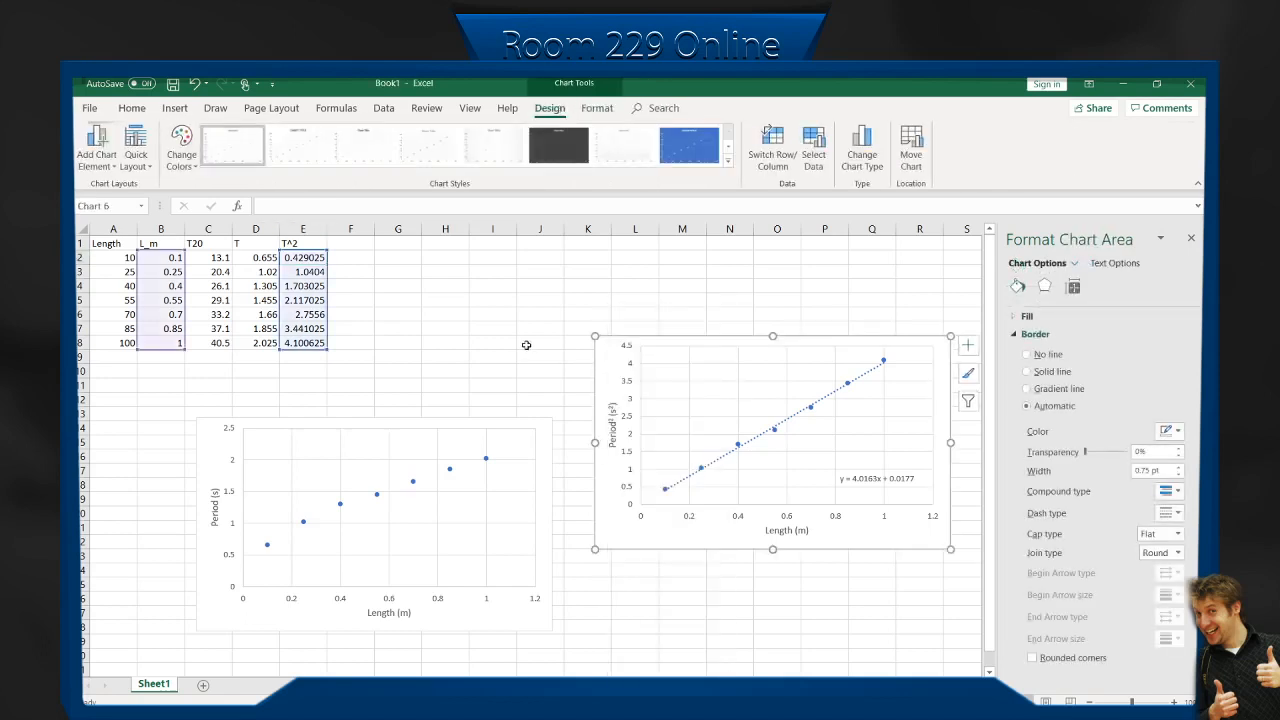